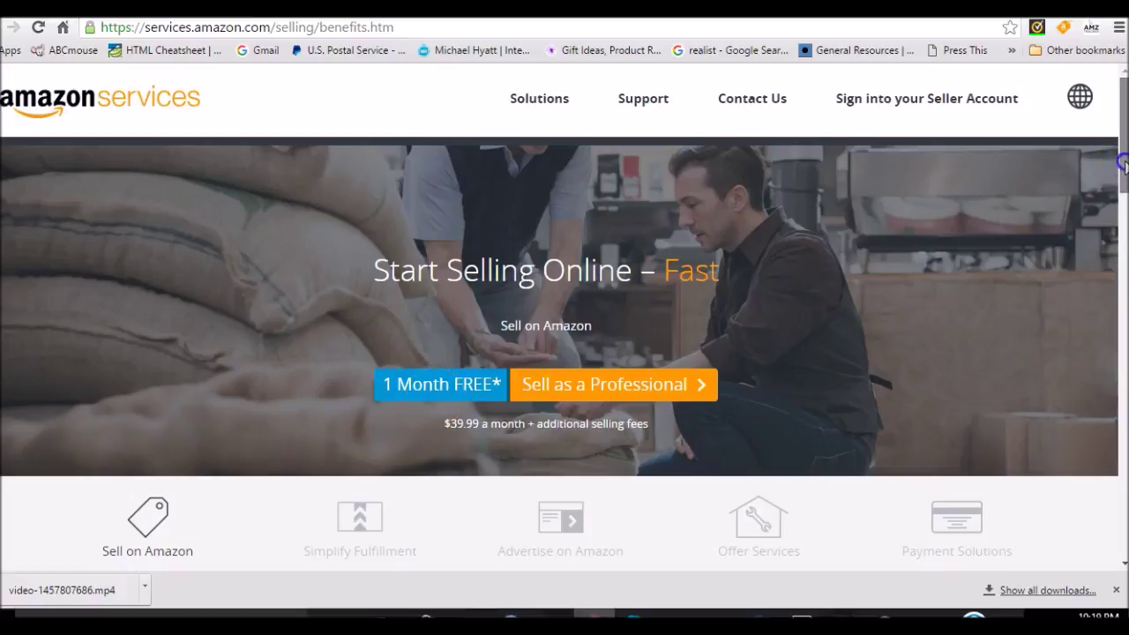
# Scroll down to the Selling Plan Features table comparing Individual ($0.99 per sale) with Professional
pyautogui.moveTo(1123, 162); pyautogui.dragTo(1118, 251)
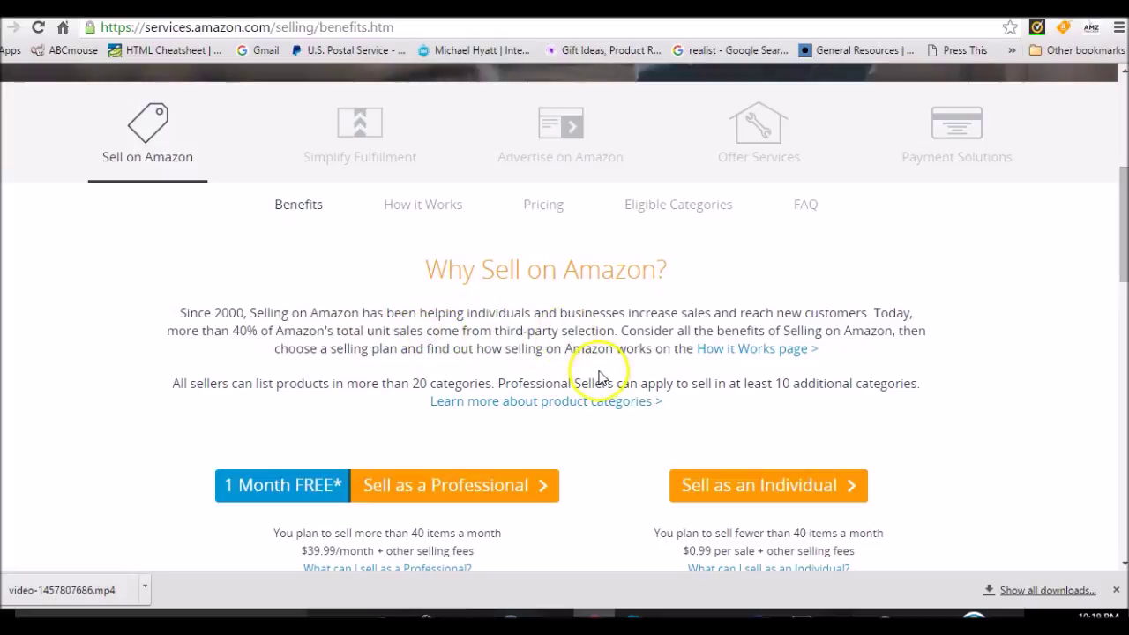
pyautogui.moveTo(1122, 231); pyautogui.dragTo(1122, 277)
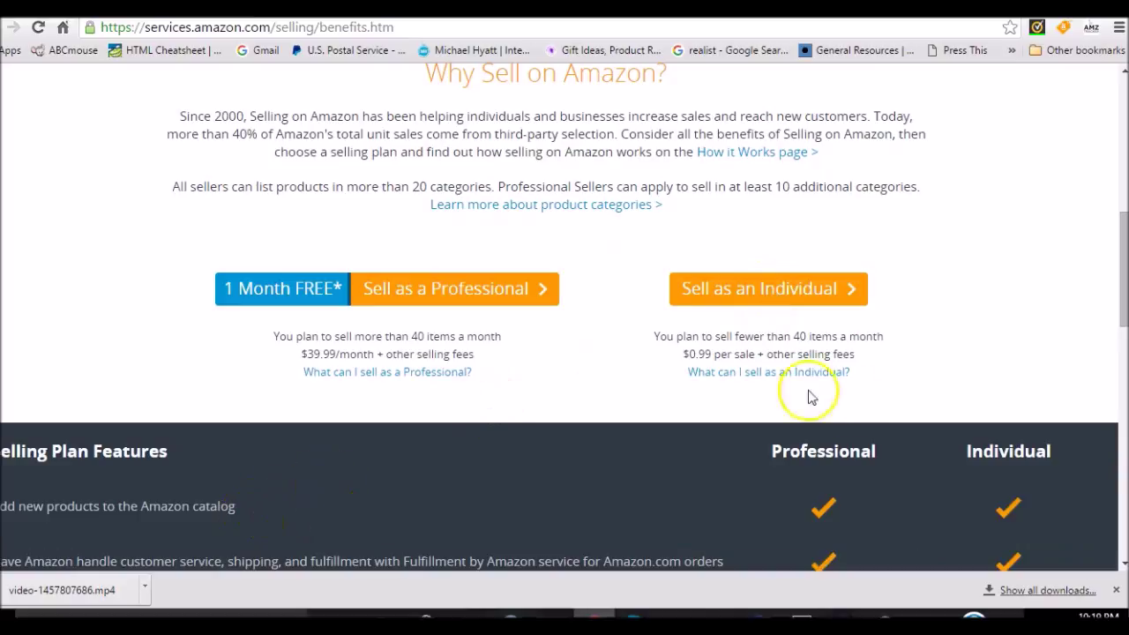
pyautogui.moveTo(1123, 294); pyautogui.dragTo(1125, 361)
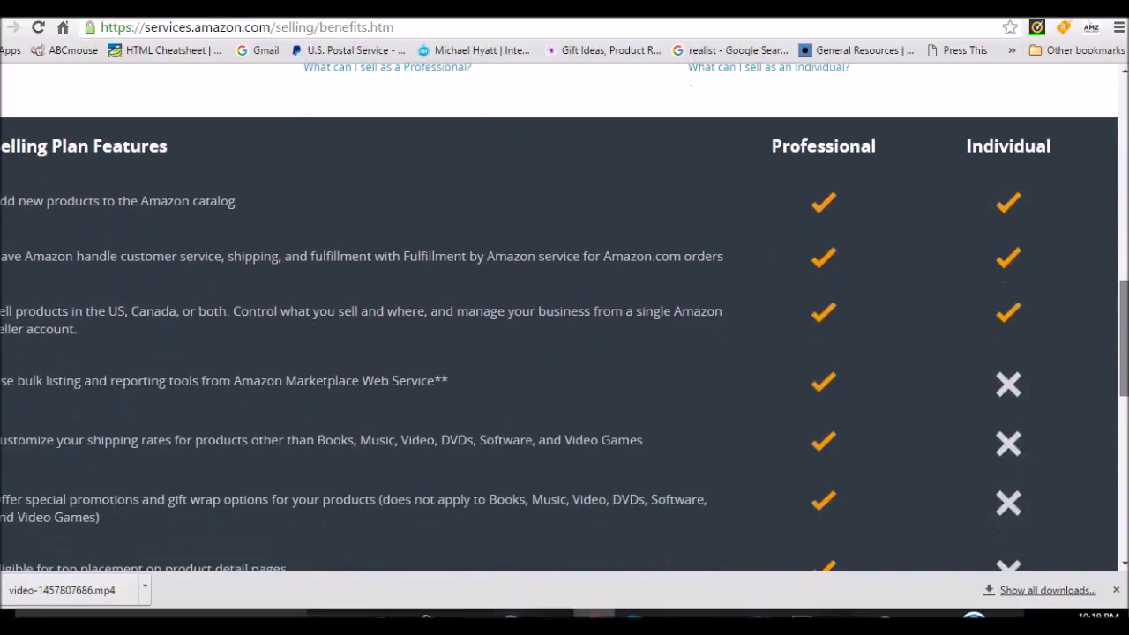
pyautogui.scroll(-2, 1035, 349)
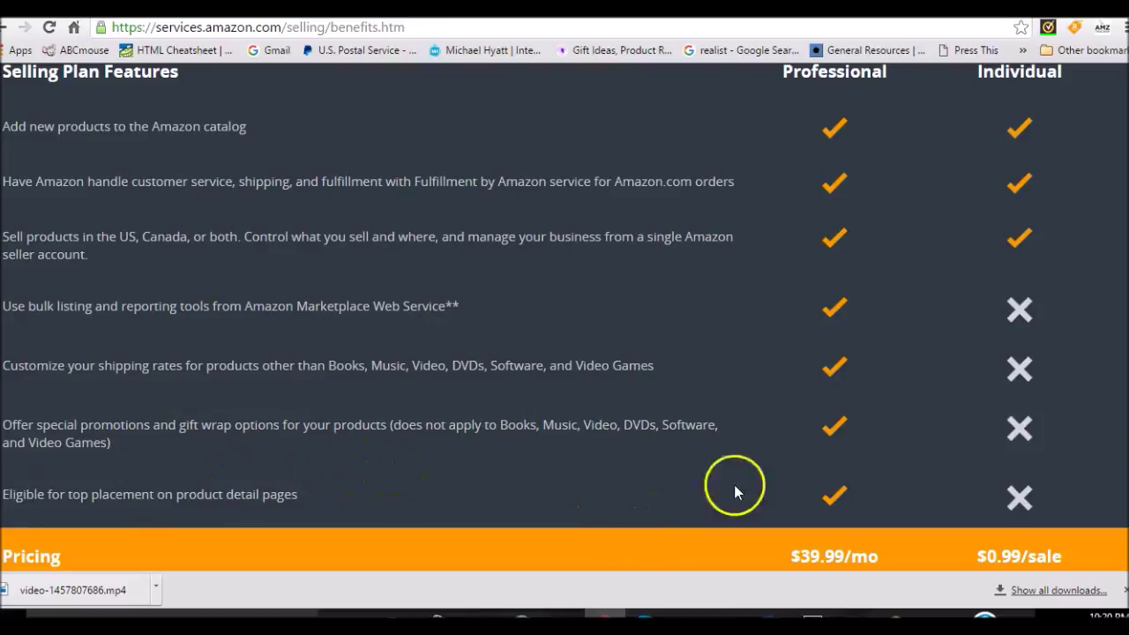
pyautogui.scroll(-3, 565, 317)
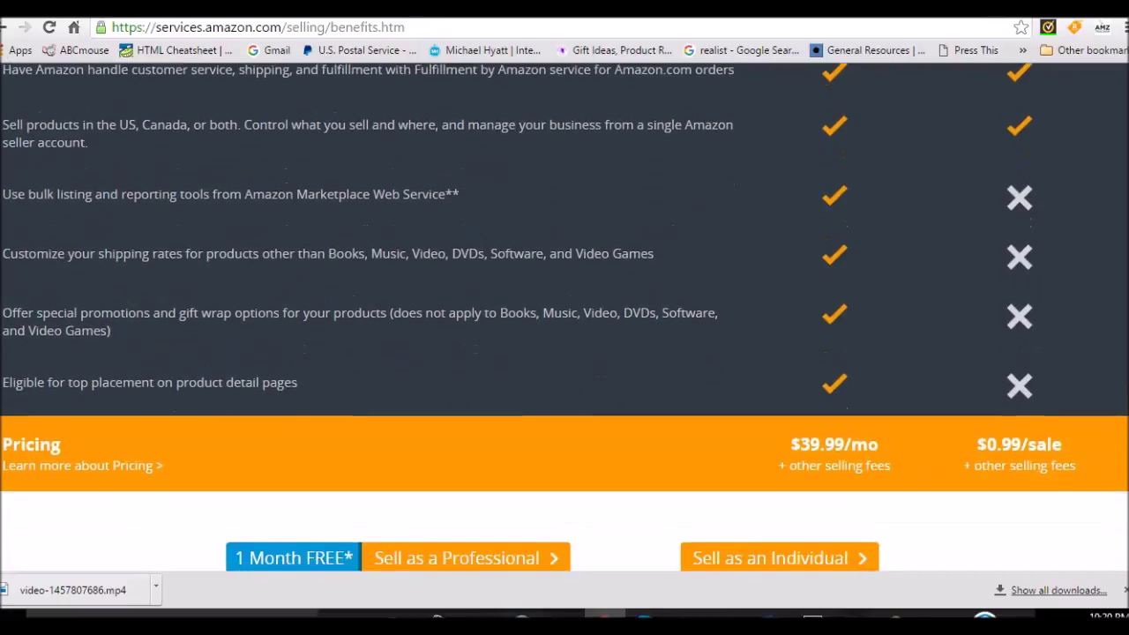
pyautogui.scroll(-1, 564, 317)
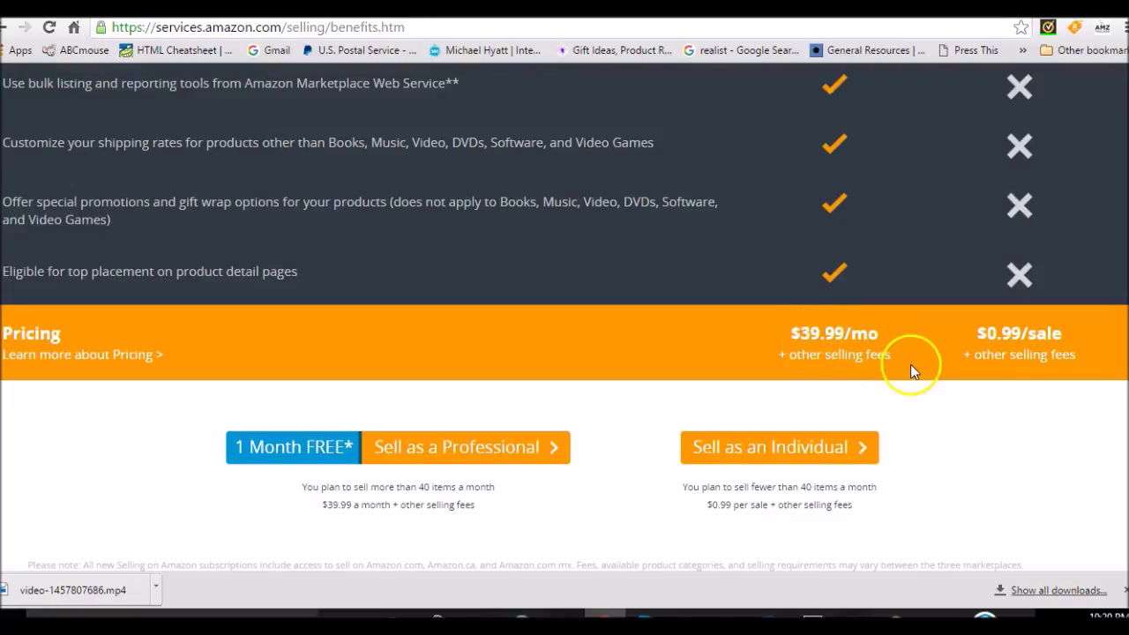
pyautogui.click(553, 460)
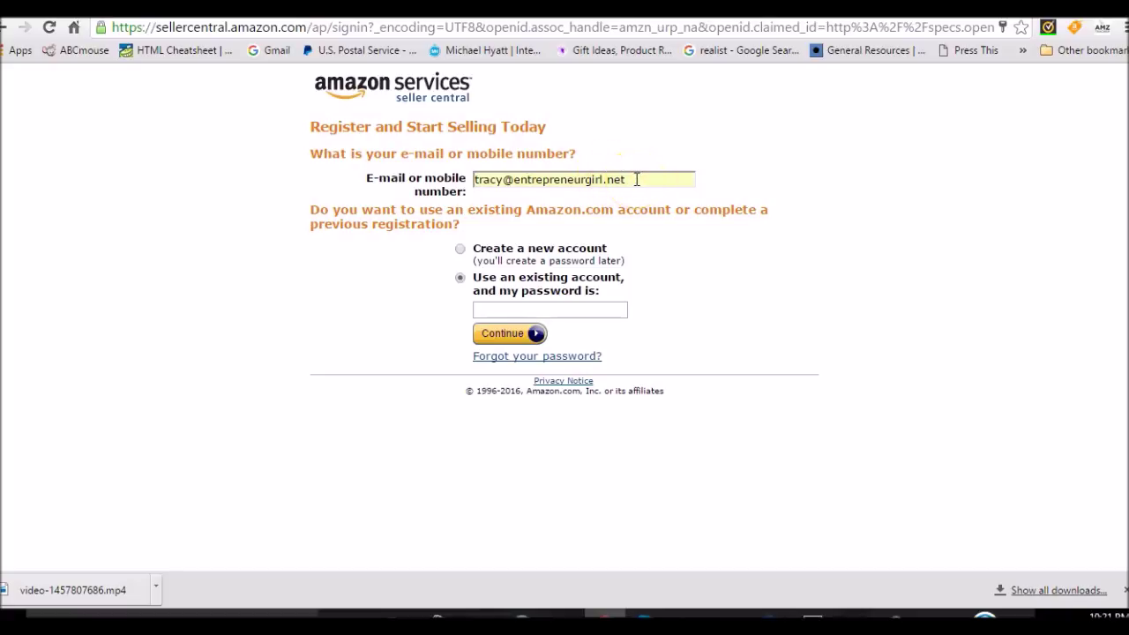
# Choose to create a new seller account and submit the new account details
pyautogui.click(462, 249)
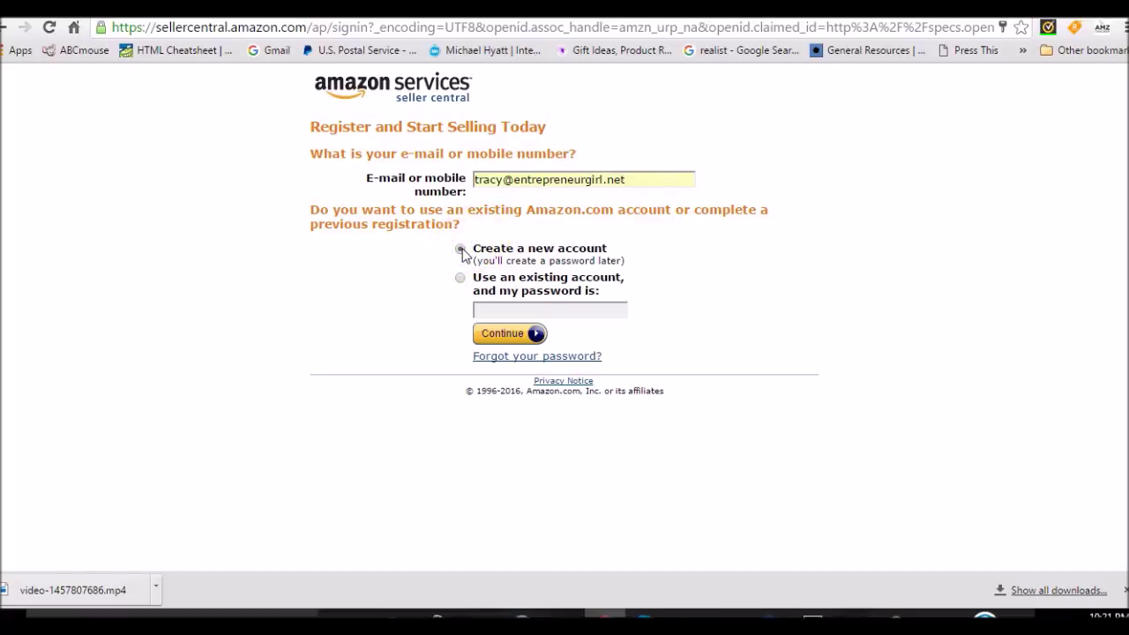
pyautogui.click(491, 337)
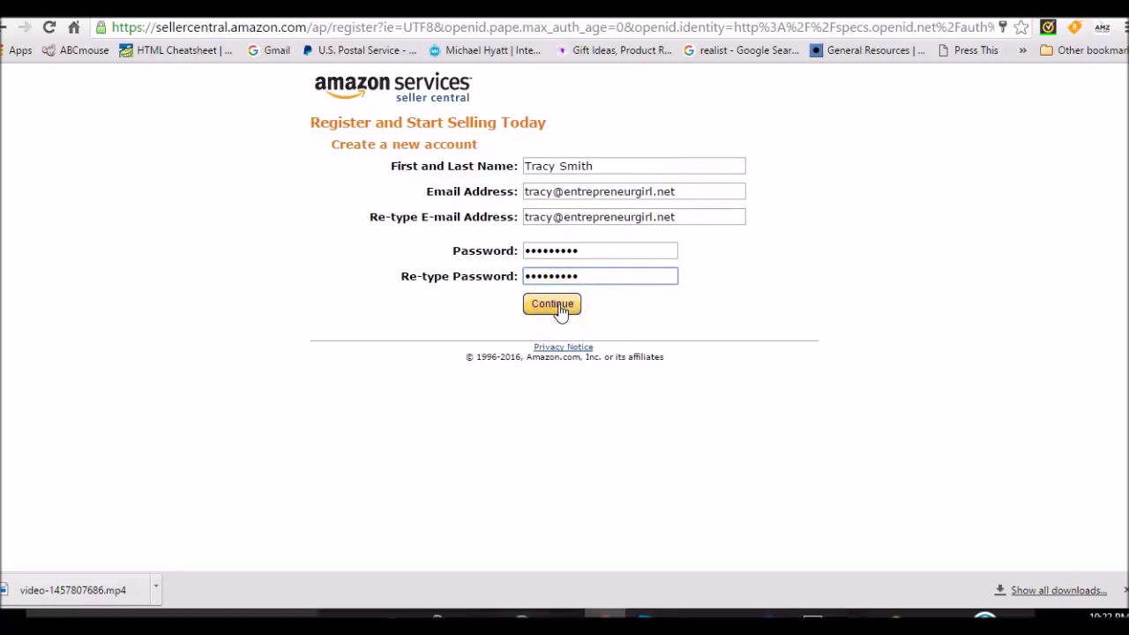
pyautogui.click(560, 310)
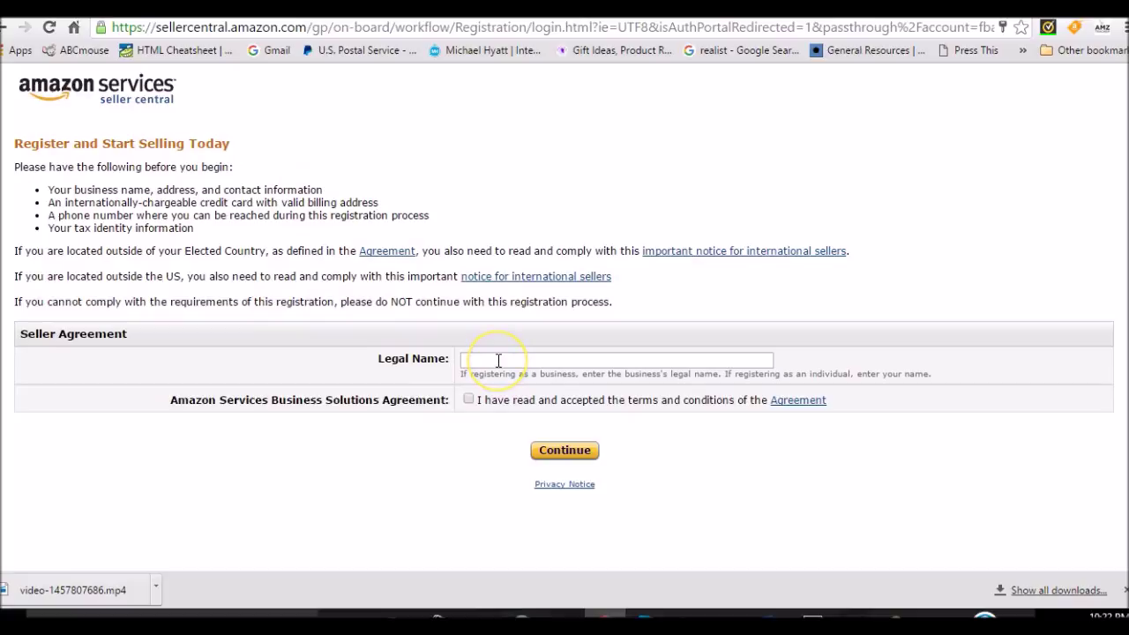
# Enter the seller's legal name, accept the Business Solutions Agreement, and continue
pyautogui.click(498, 361)
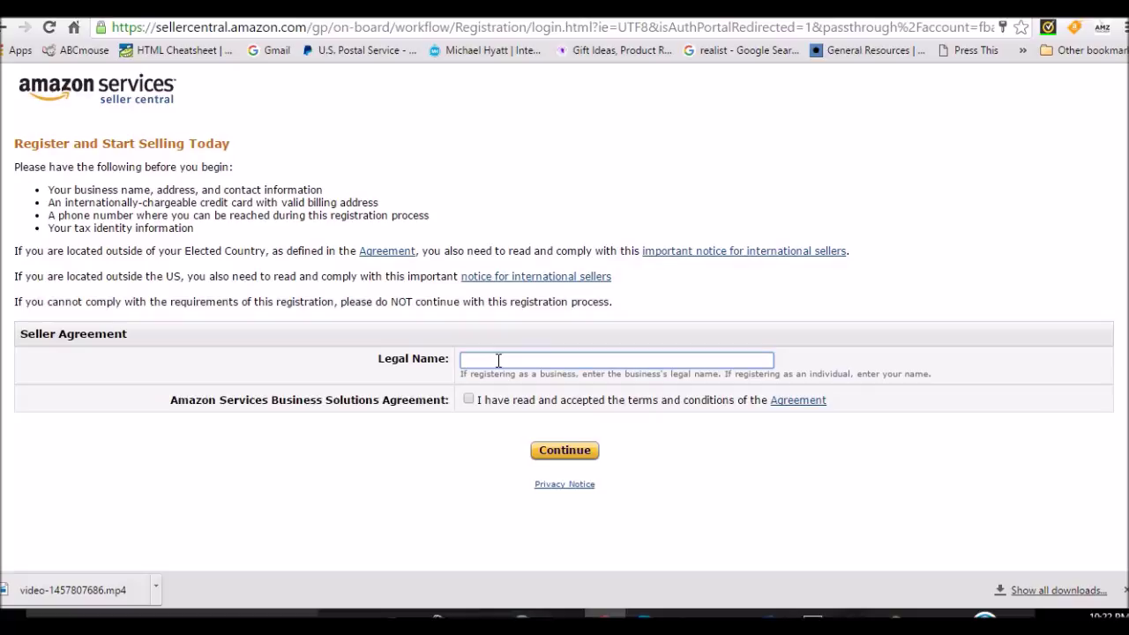
pyautogui.click(468, 399)
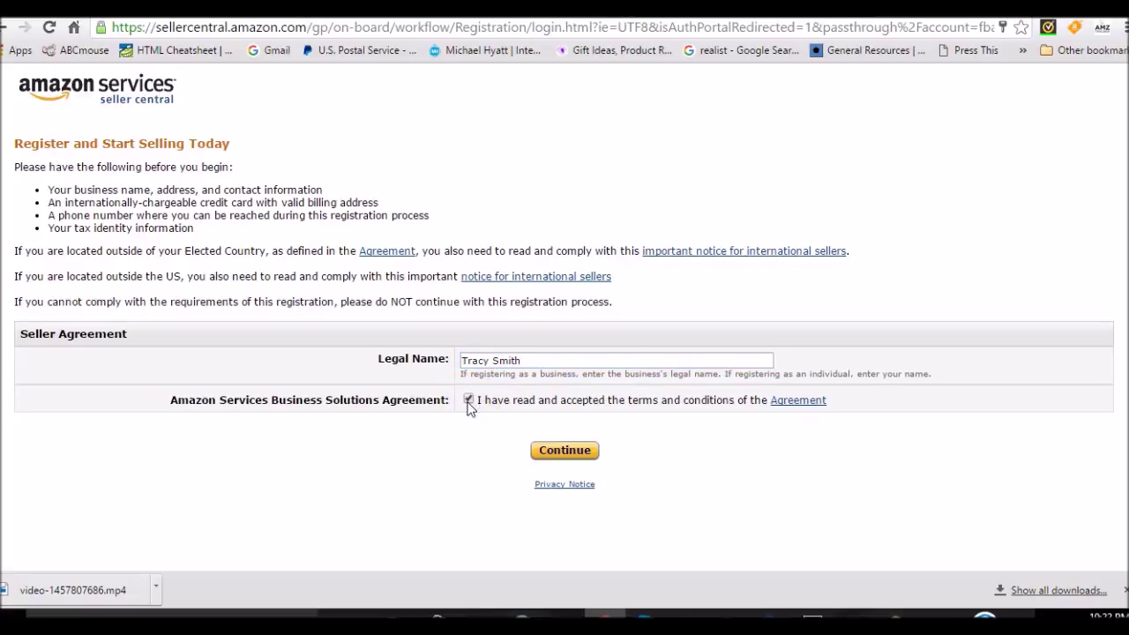
pyautogui.click(561, 453)
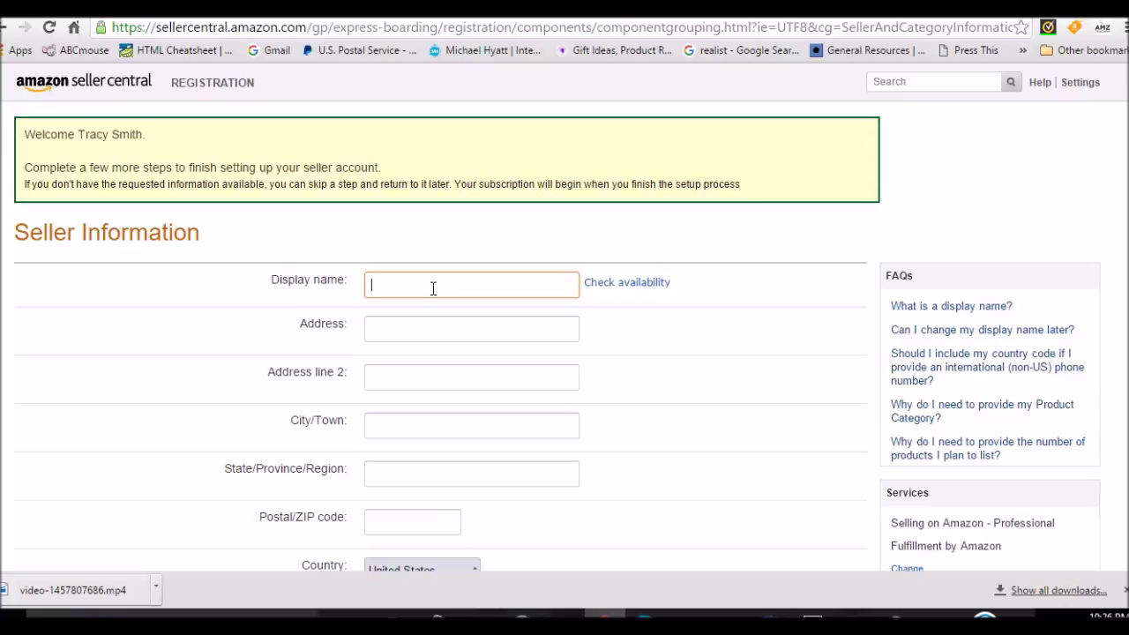
# Enter a store display name and confirm it is available
pyautogui.write('Smith')
pyautogui.write('Co')
pyautogui.click(446, 283)
pyautogui.write('25')
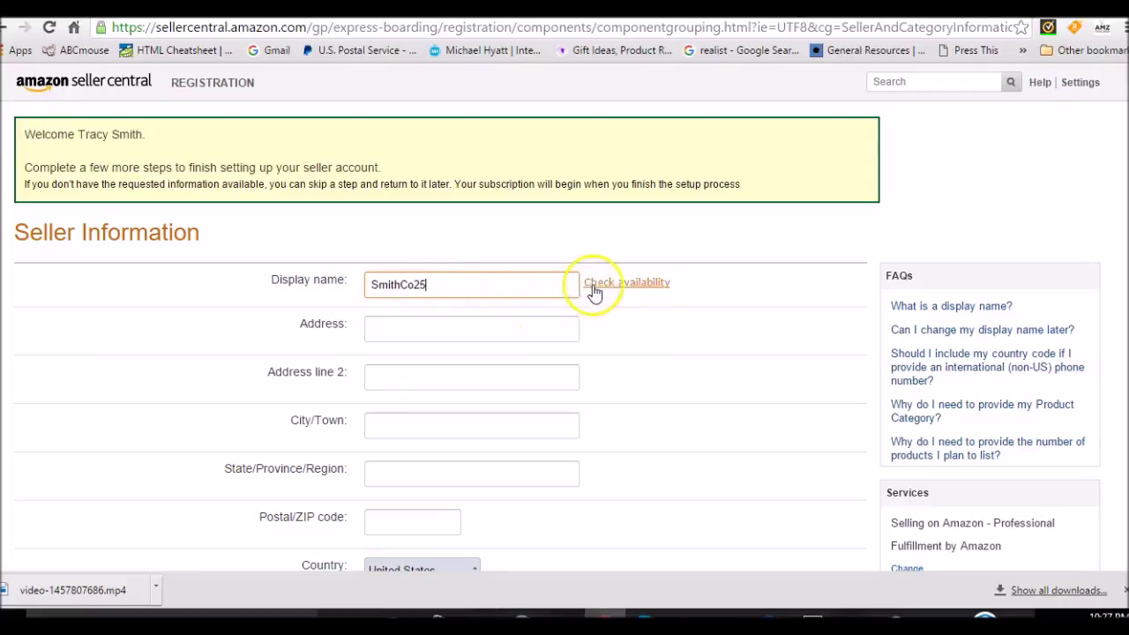
pyautogui.click(597, 288)
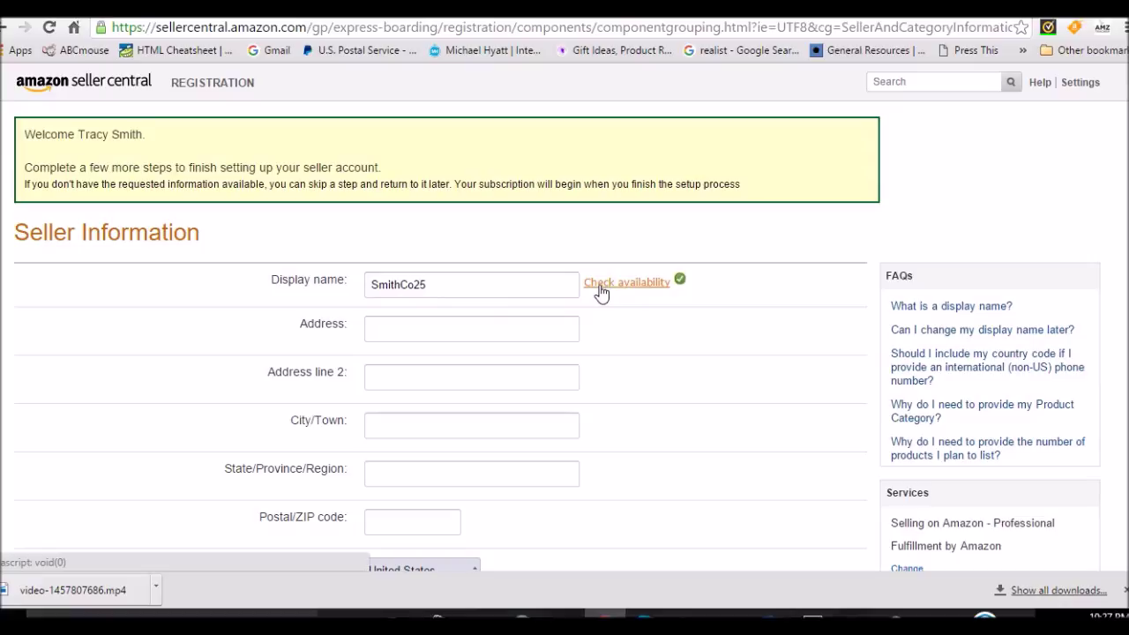
pyautogui.click(605, 291)
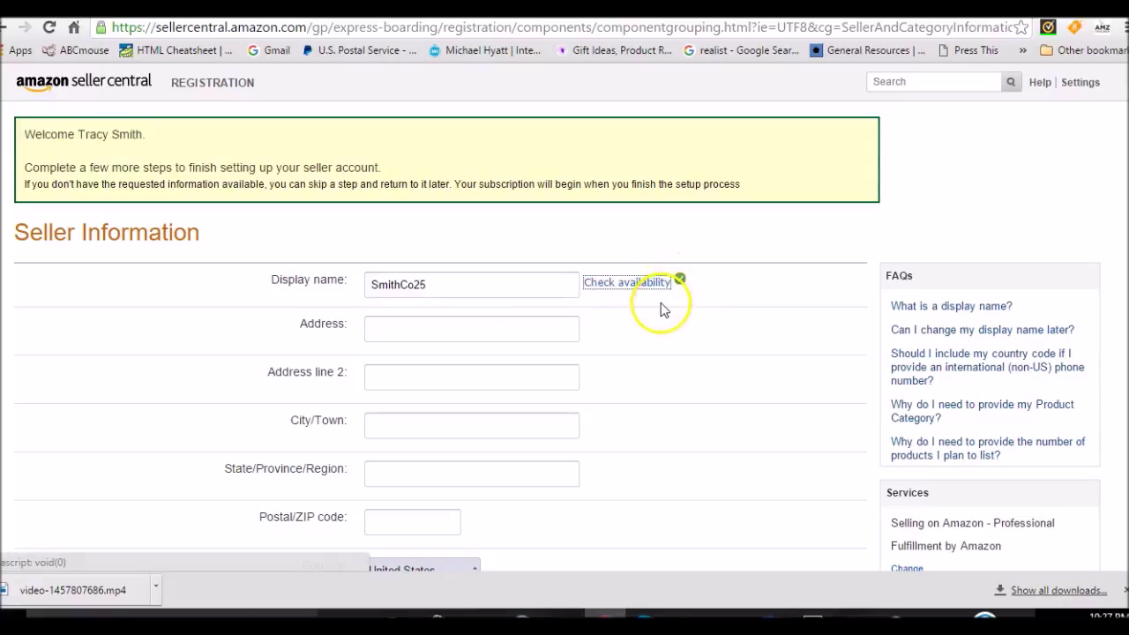
# Fill in the street address, city and phone number, then save the seller information
pyautogui.click(490, 330)
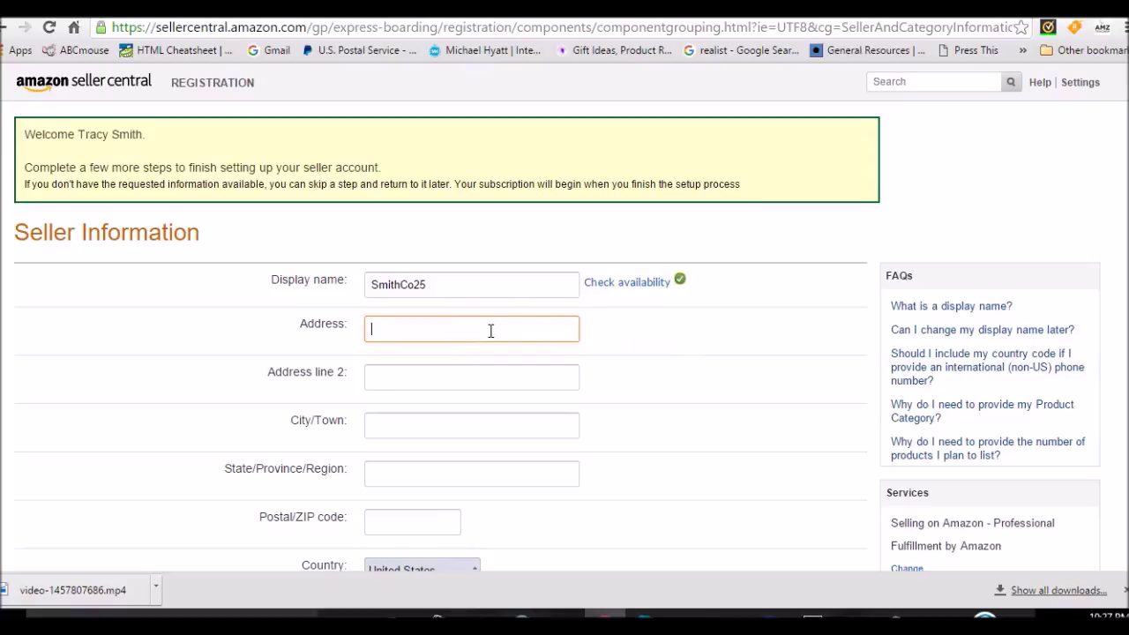
pyautogui.click(434, 422)
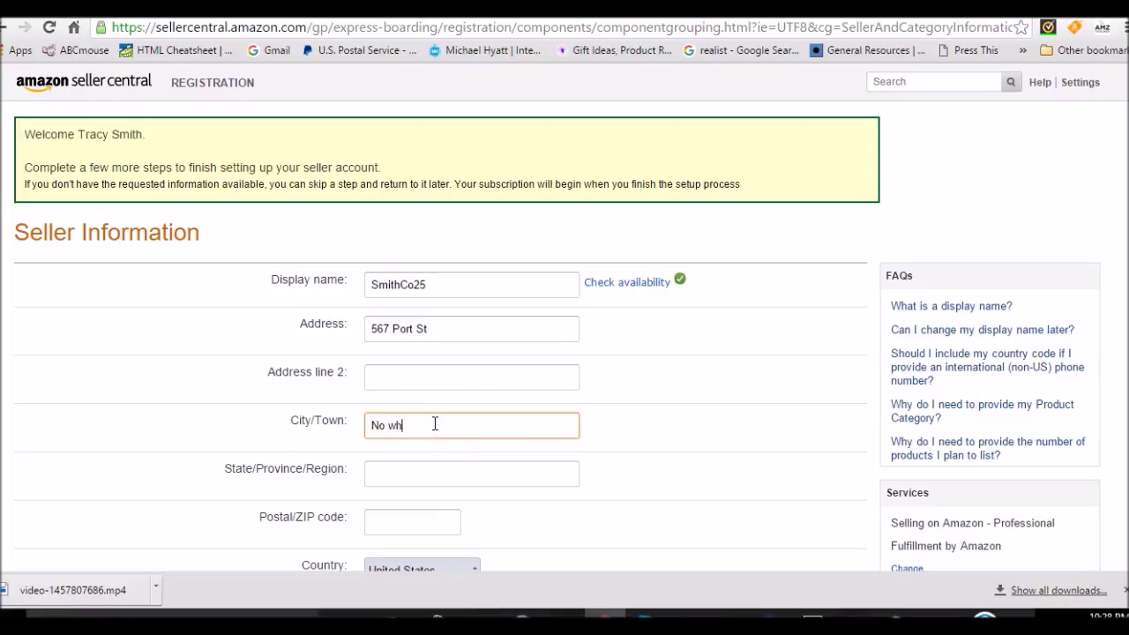
pyautogui.scroll(-3, 499, 477)
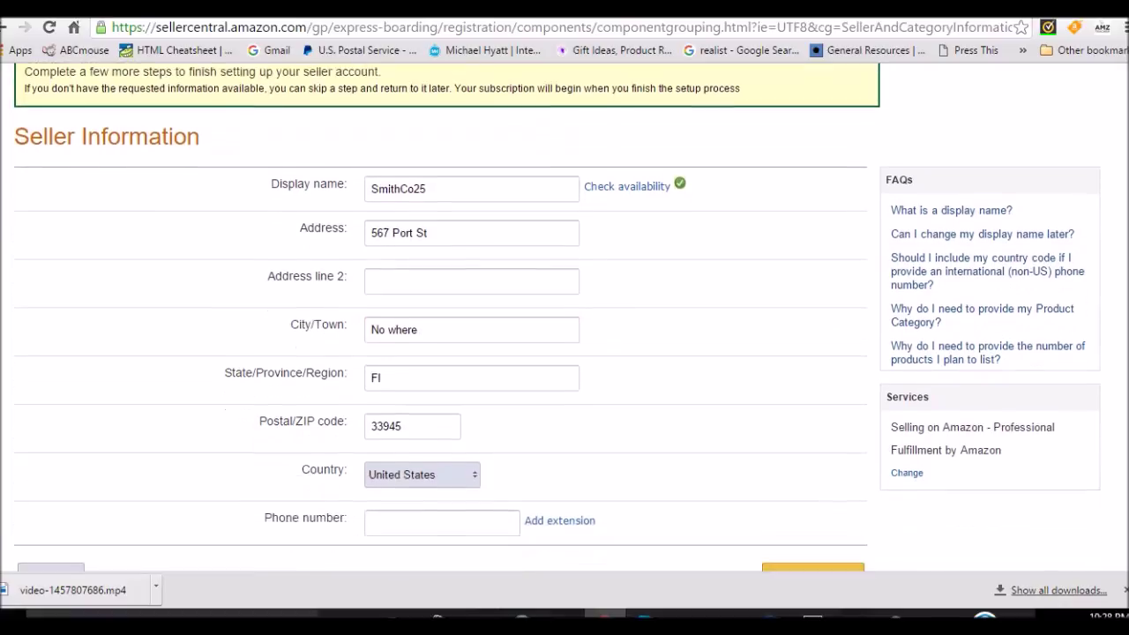
pyautogui.click(438, 456)
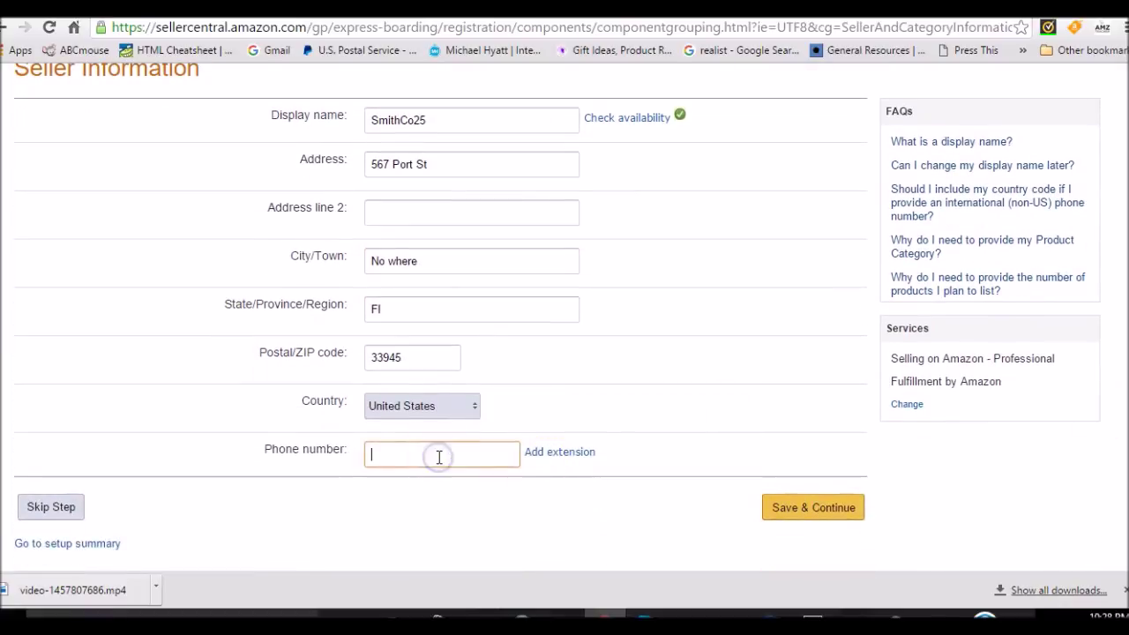
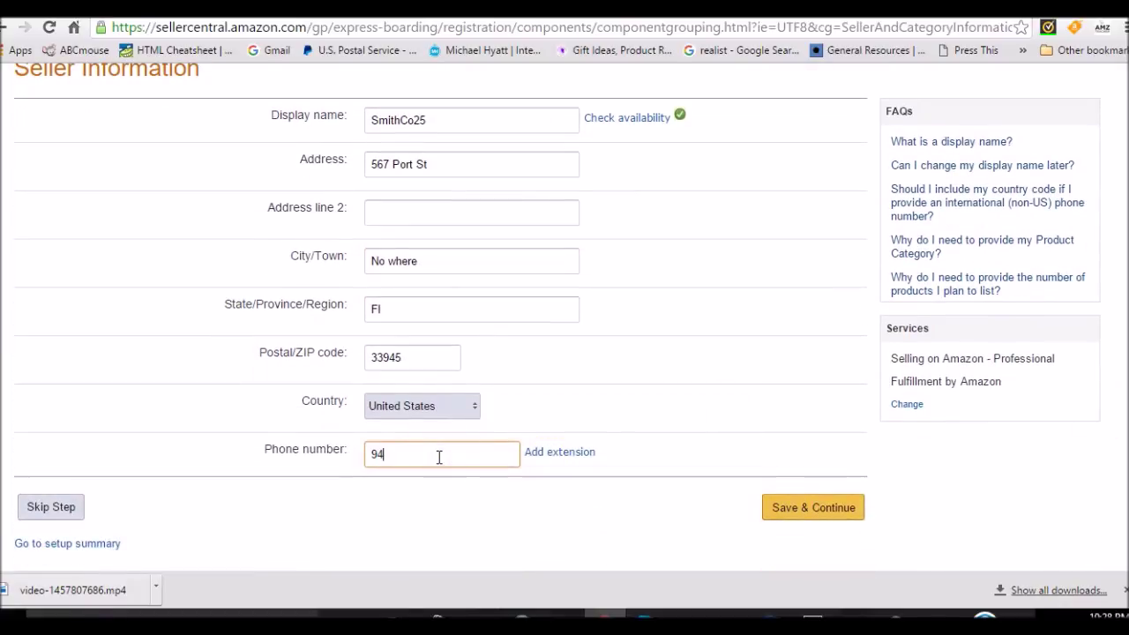
pyautogui.click(798, 512)
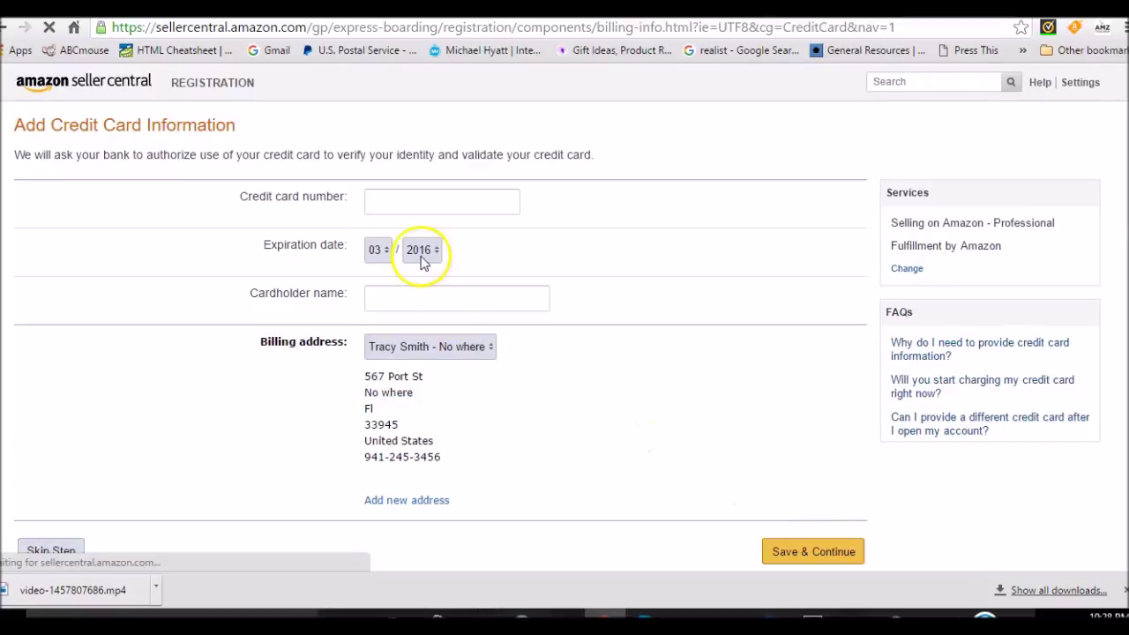
# Enter the credit card details and save them
pyautogui.click(411, 204)
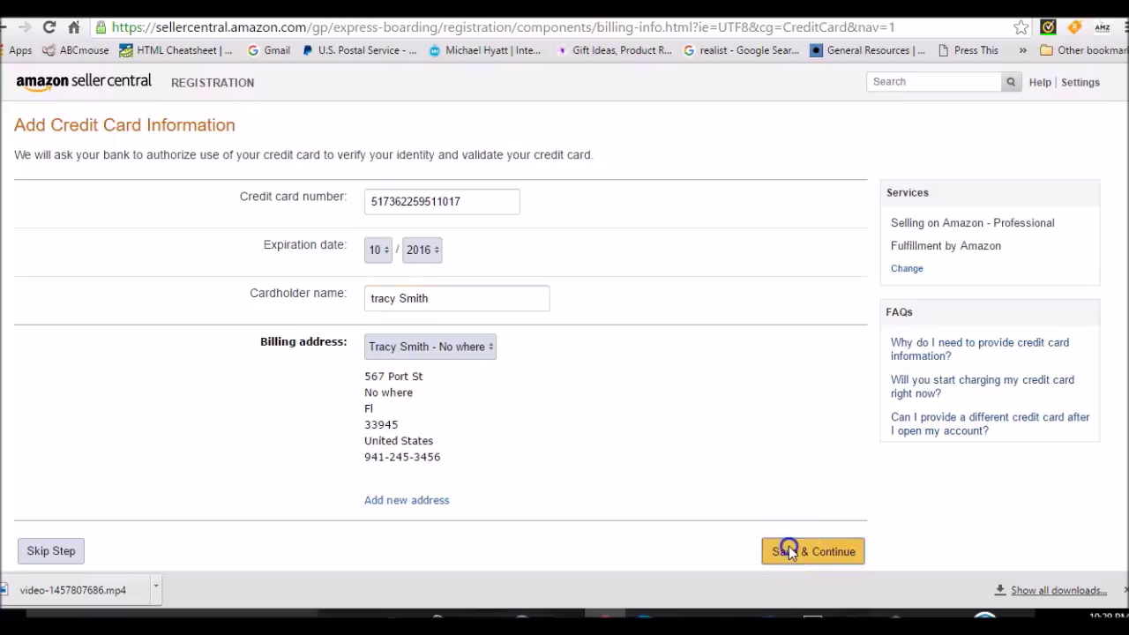
pyautogui.click(789, 550)
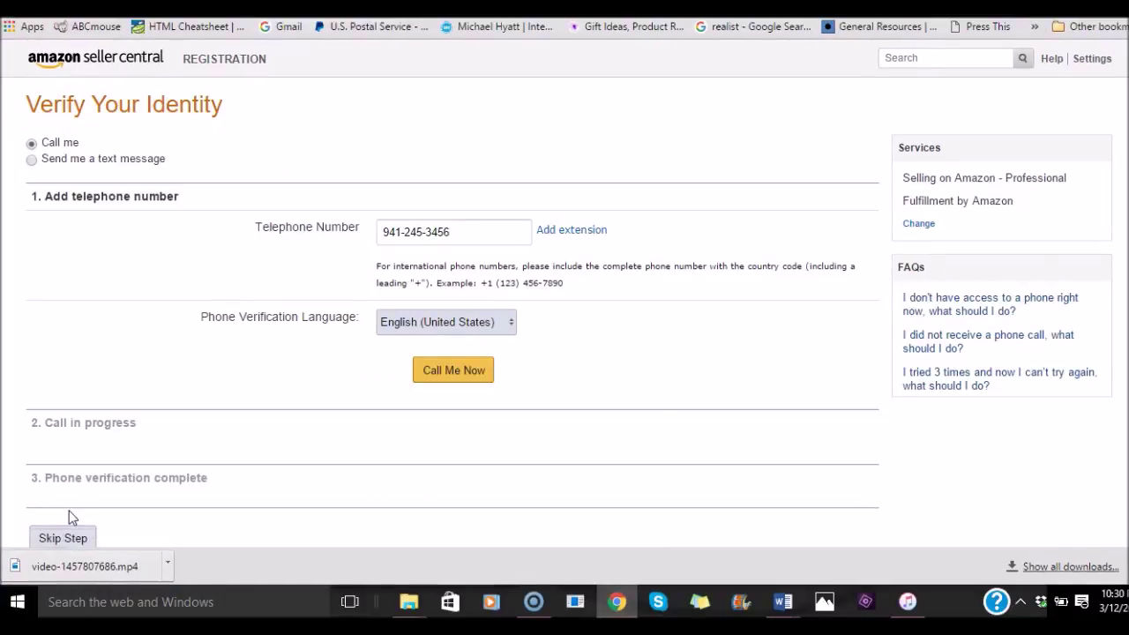
# Request a PIN by text message, enter and verify it, then continue
pyautogui.click(343, 369)
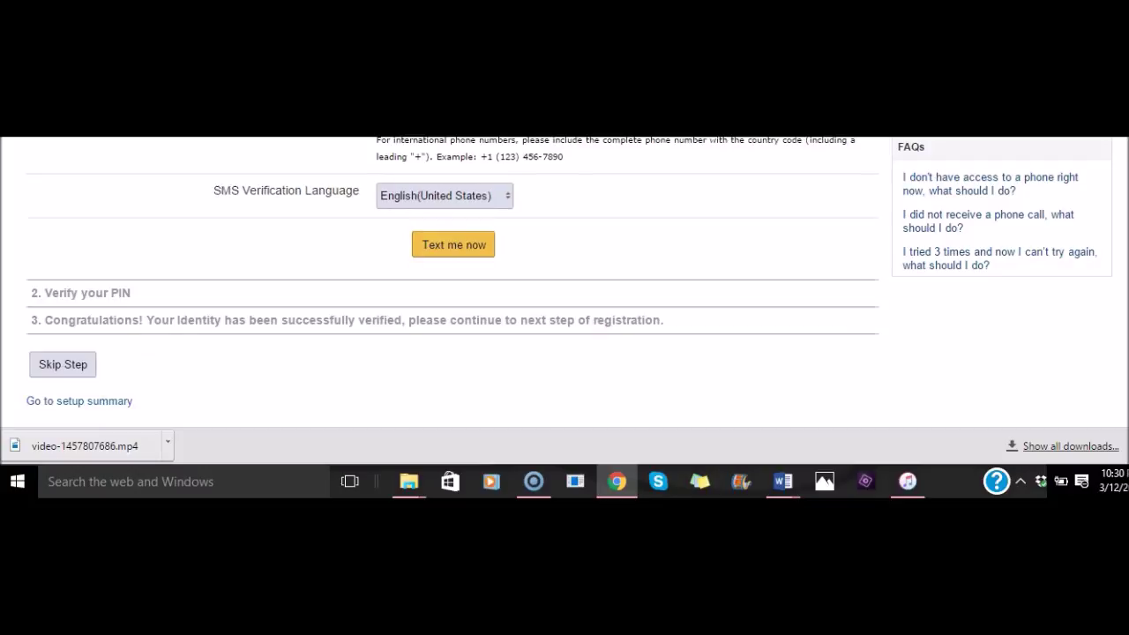
pyautogui.click(439, 246)
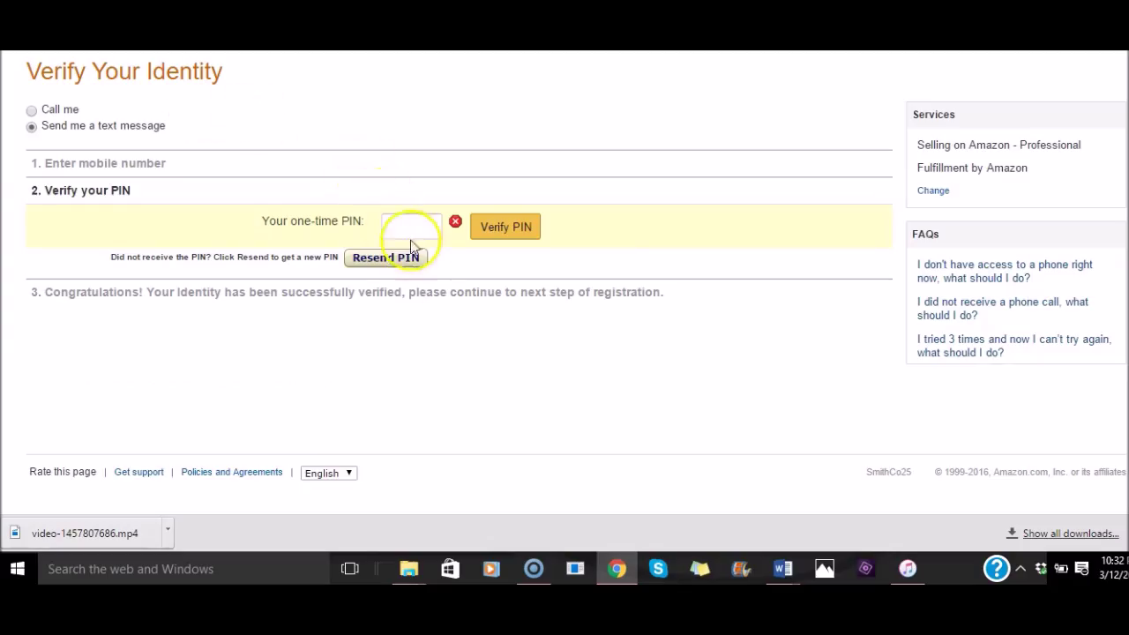
pyautogui.click(407, 229)
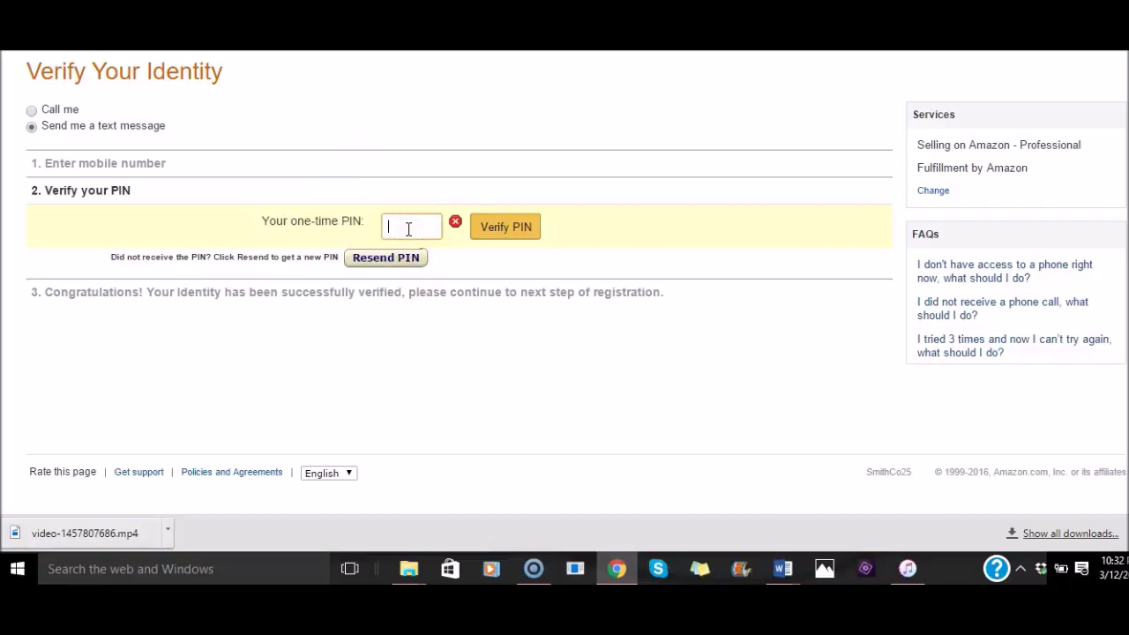
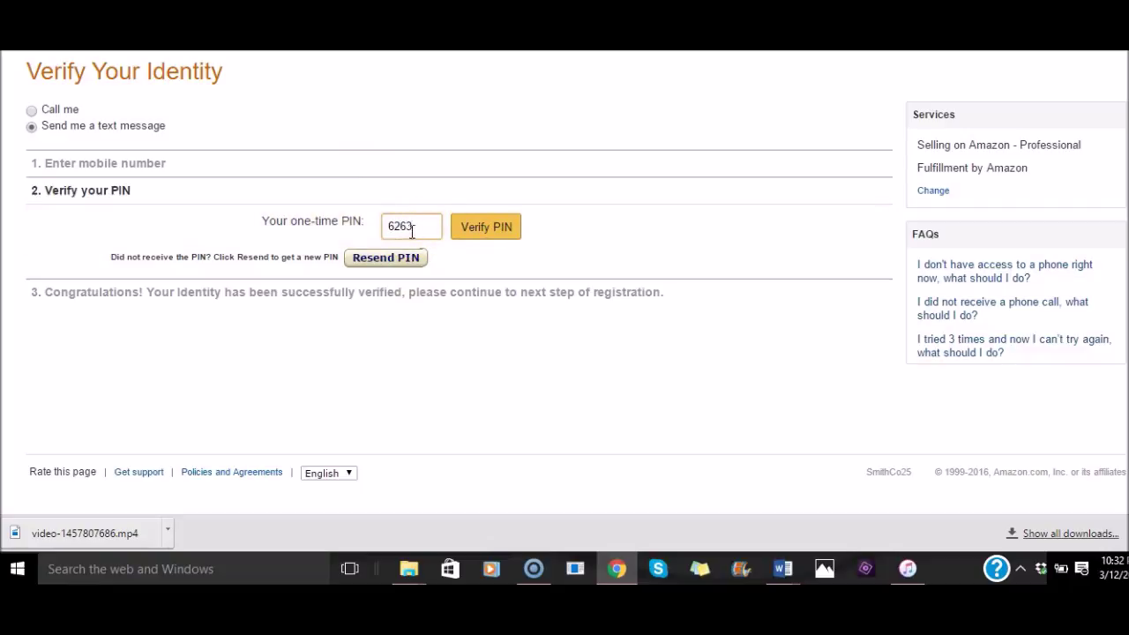
pyautogui.click(467, 235)
pyautogui.click(466, 235)
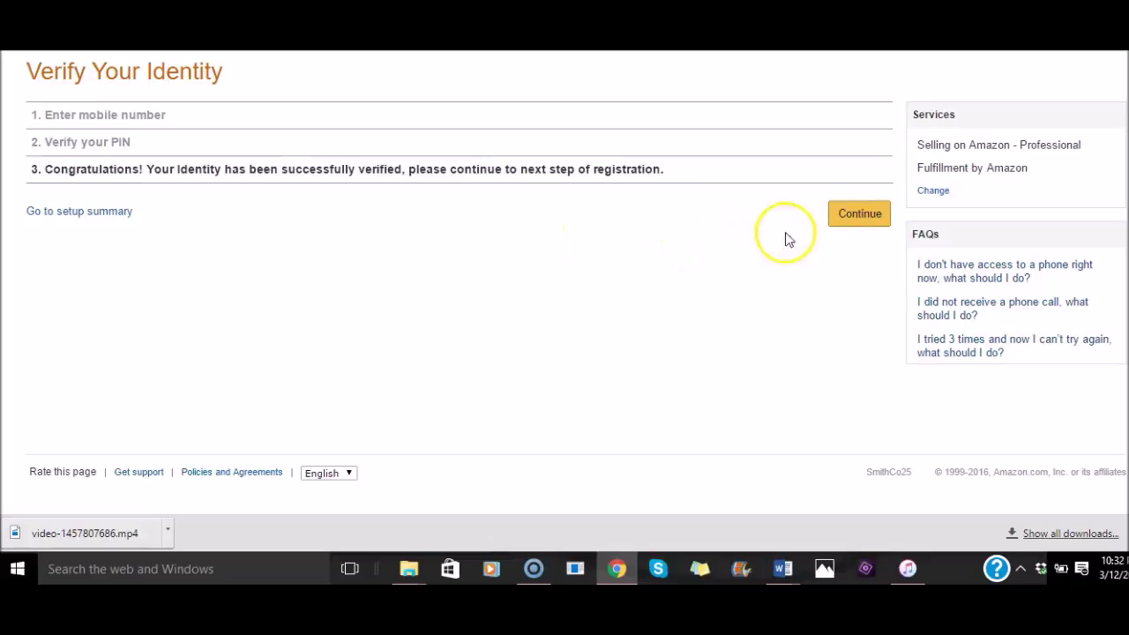
pyautogui.click(853, 214)
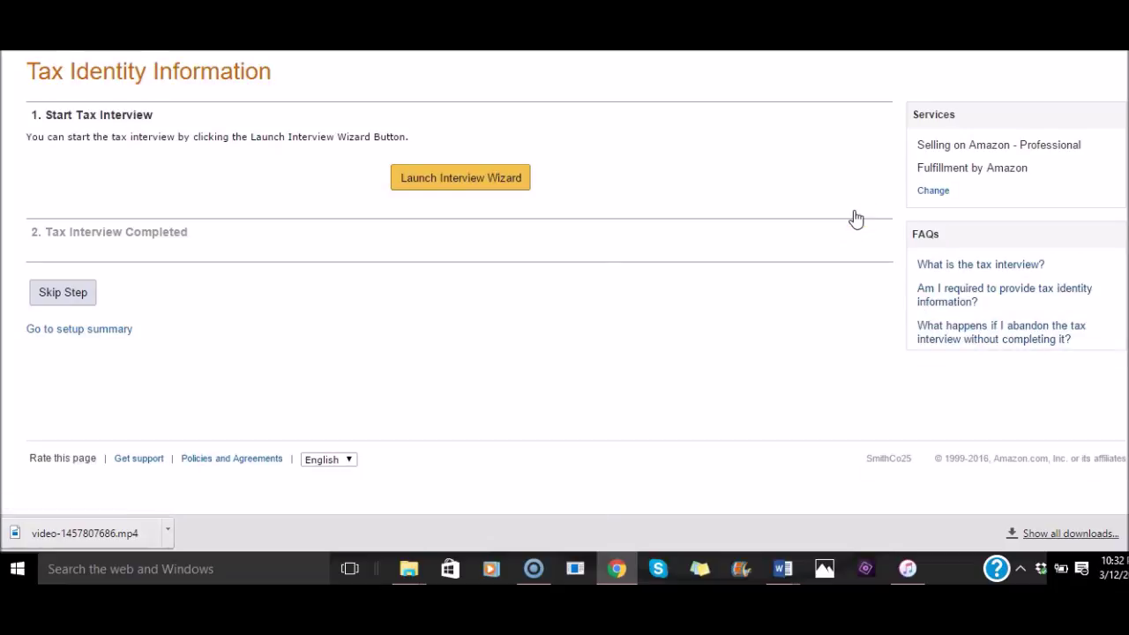
# Launch the tax interview, answer Yes to being a U.S. person, and save
pyautogui.click(515, 190)
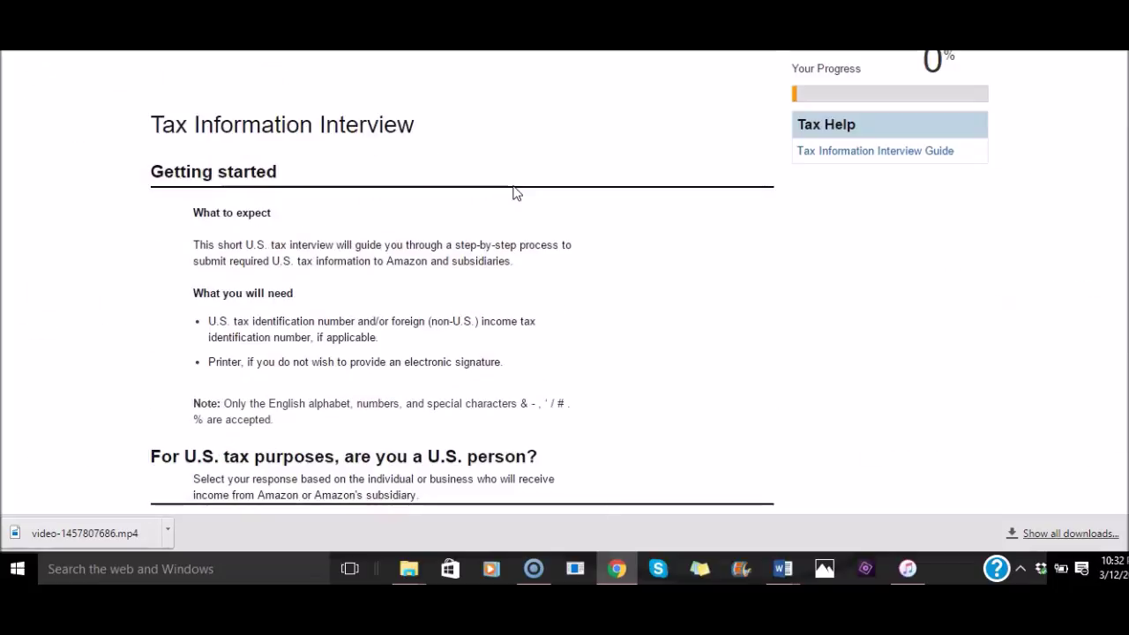
pyautogui.scroll(-2, 1064, 172)
pyautogui.scroll(-2, 564, 283)
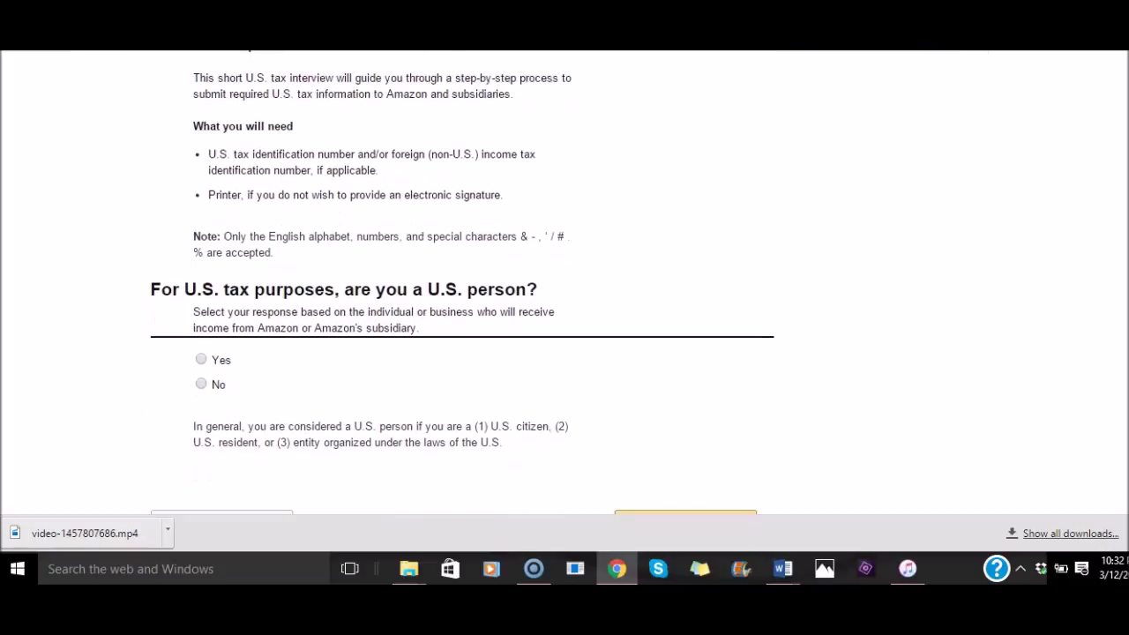
pyautogui.click(202, 257)
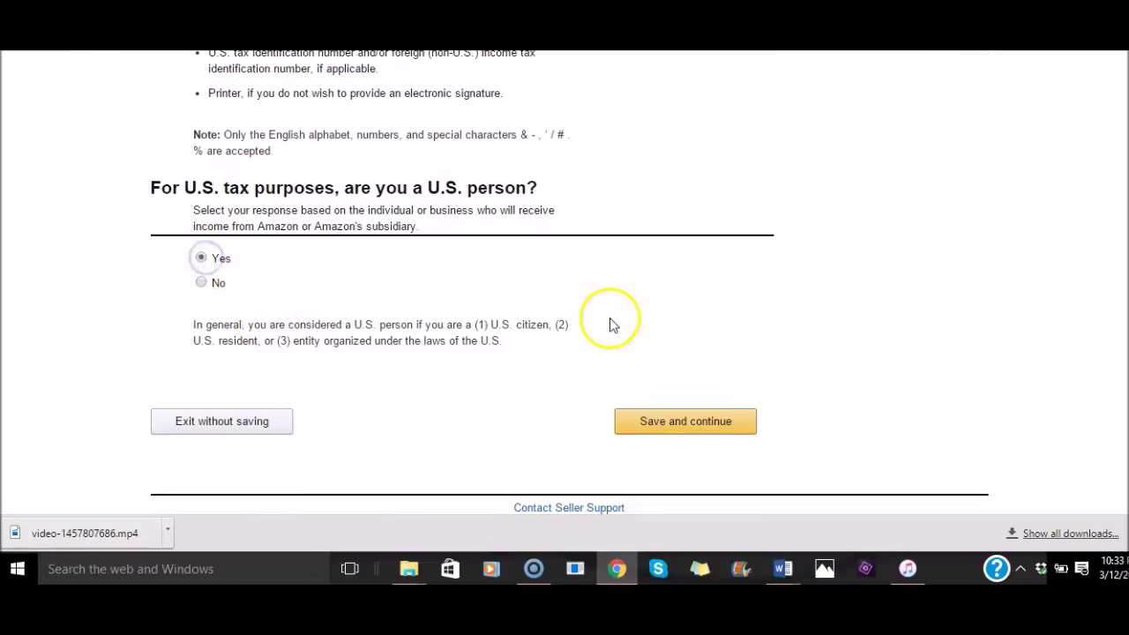
pyautogui.click(665, 427)
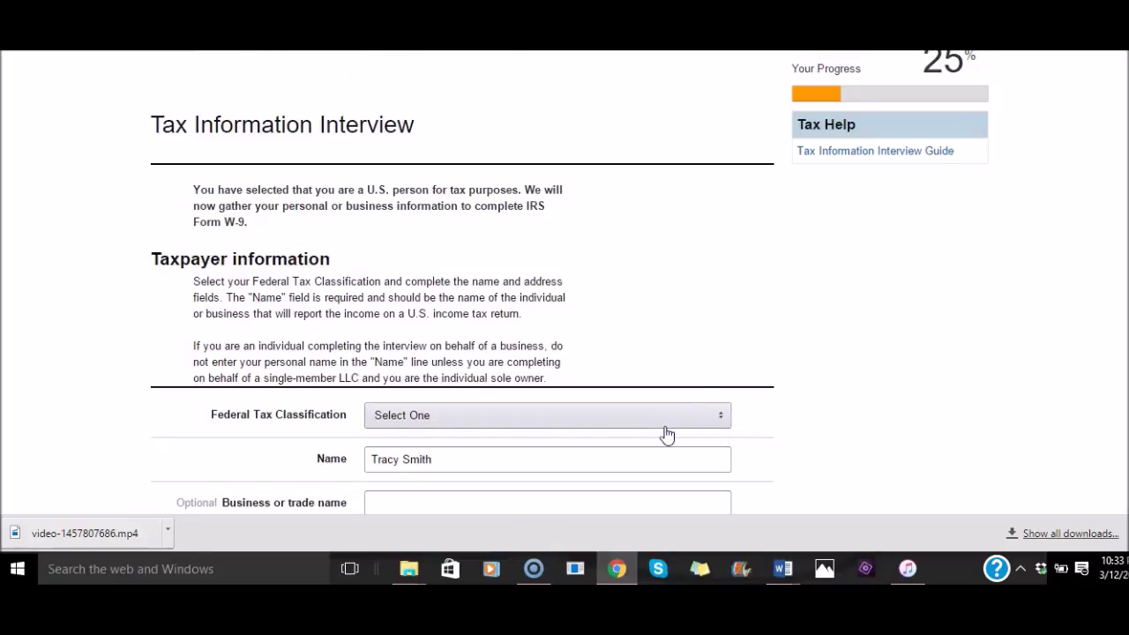
pyautogui.click(666, 425)
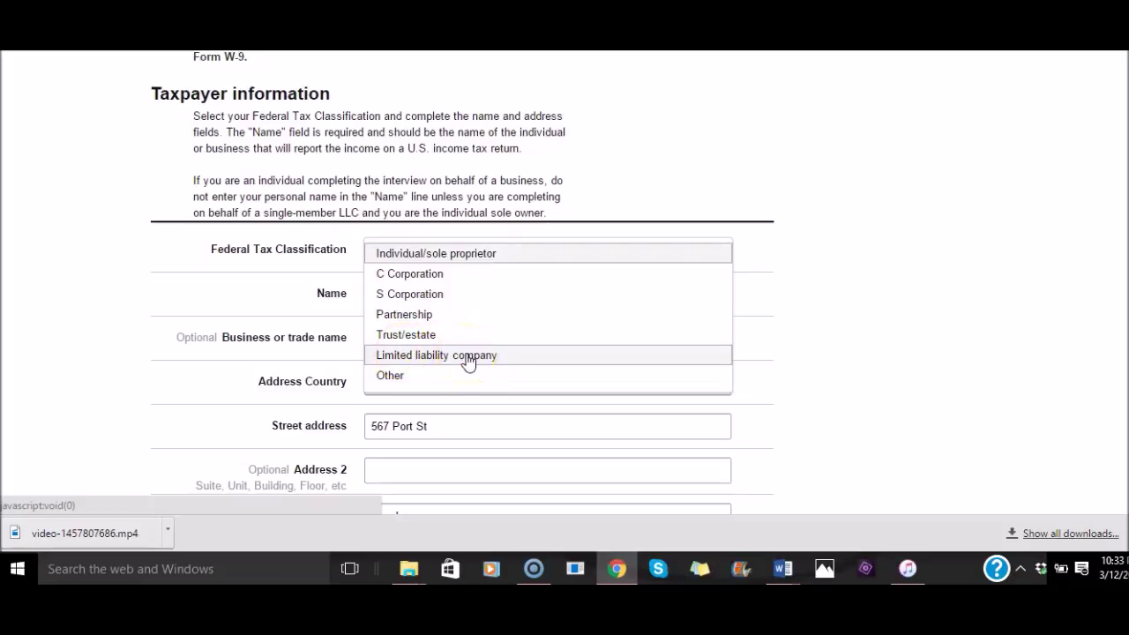
# Set the federal tax classification to Individual/sole proprietor and the state to Florida
pyautogui.click(443, 256)
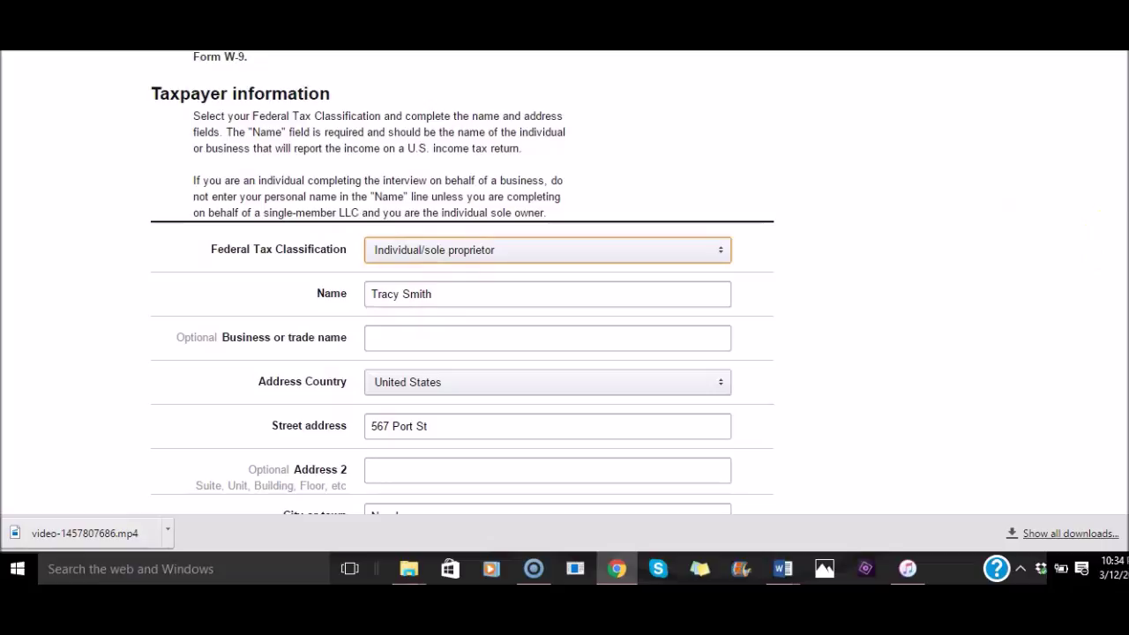
pyautogui.scroll(-3, 1109, 244)
pyautogui.scroll(-2, 1110, 265)
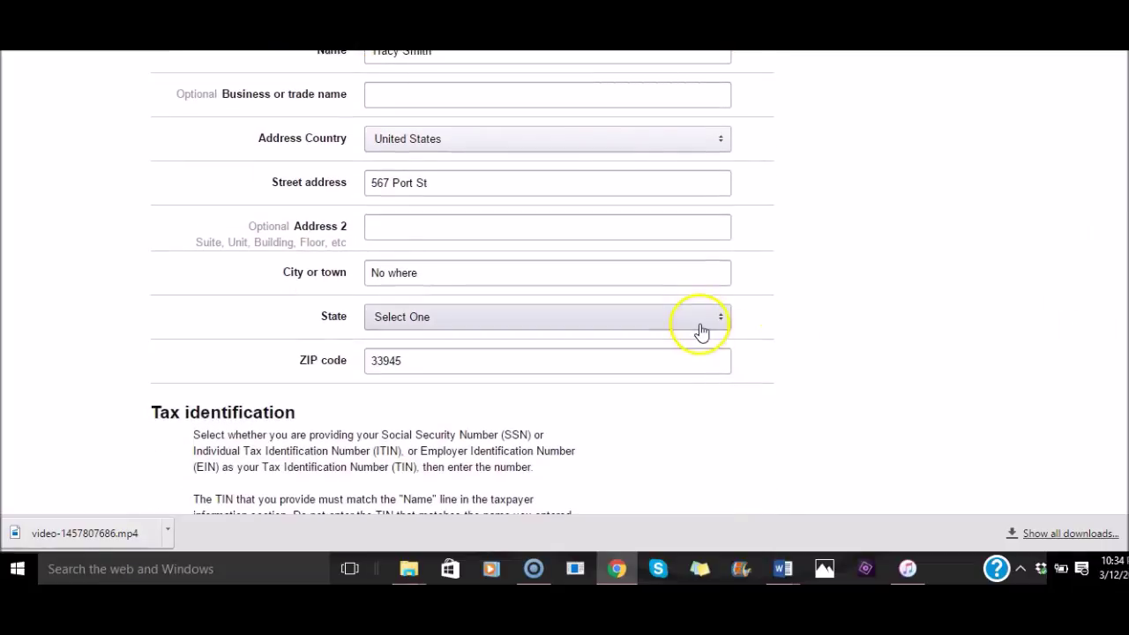
pyautogui.click(721, 319)
pyautogui.click(484, 302)
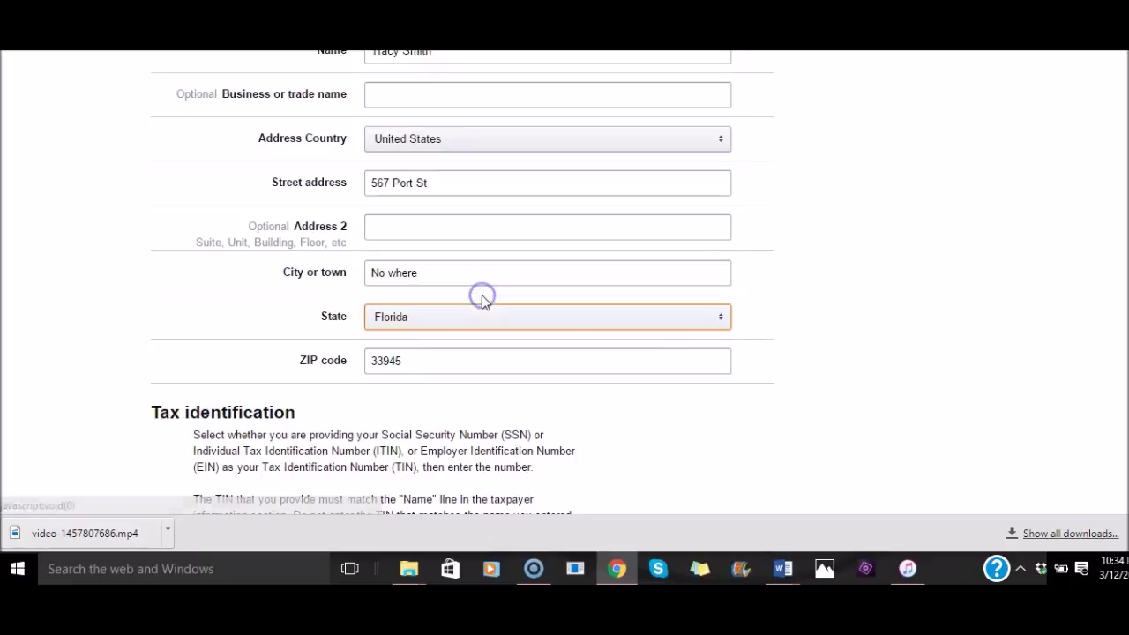
pyautogui.scroll(-2, 1080, 303)
pyautogui.scroll(-4, 462, 279)
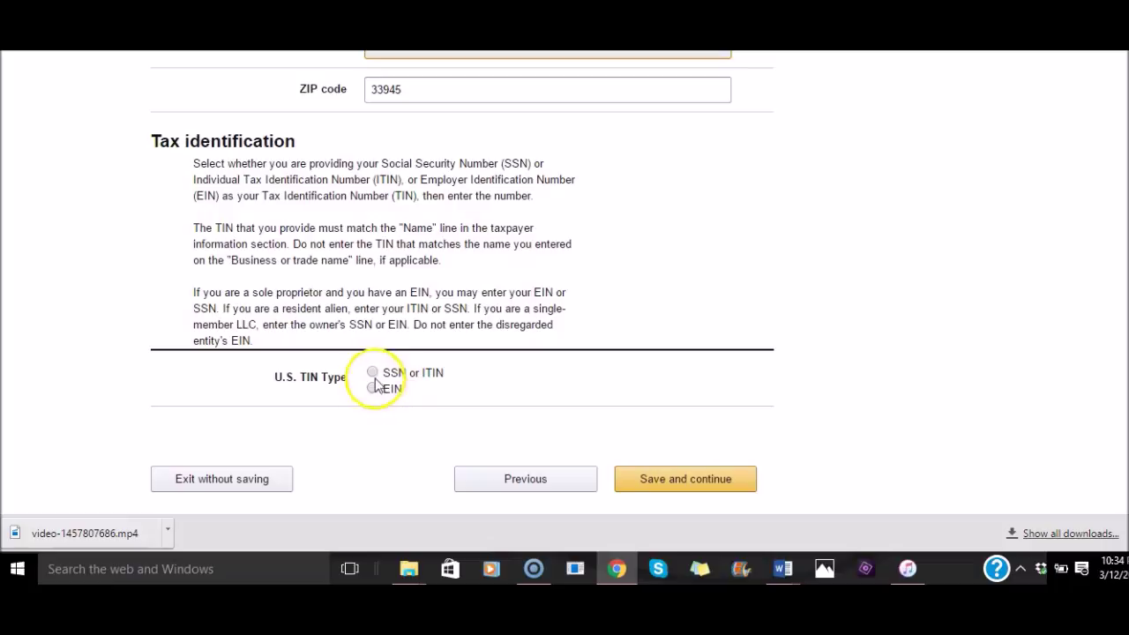
# Select SSN or ITIN as the tax ID, enter the SSN, and submit it
pyautogui.click(373, 373)
pyautogui.click(392, 425)
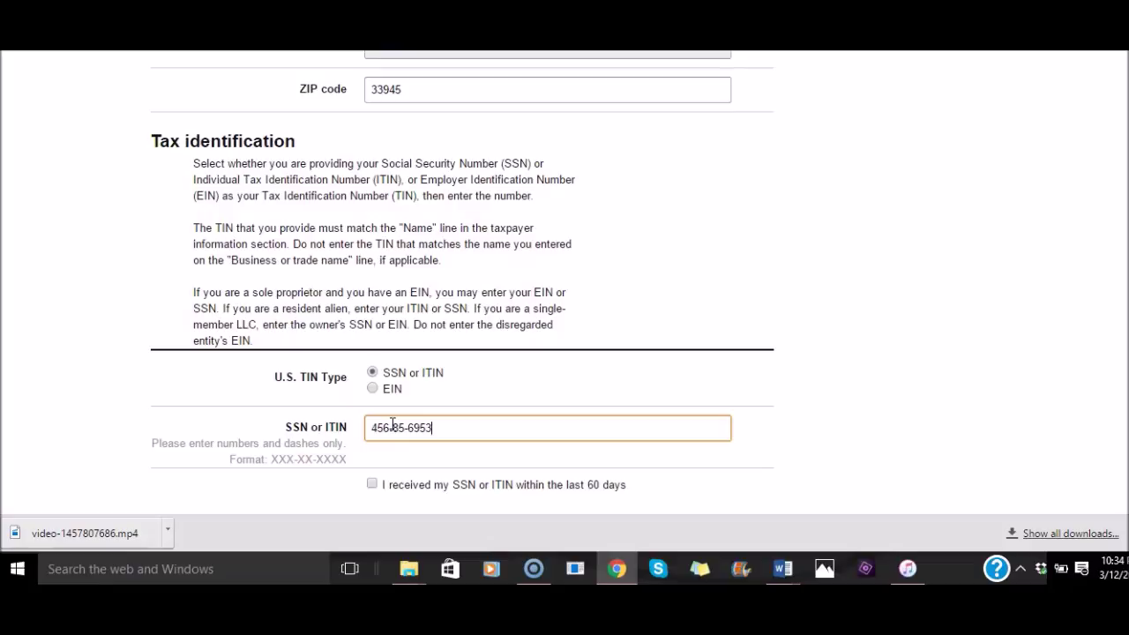
pyautogui.scroll(-2, 394, 431)
pyautogui.click(698, 433)
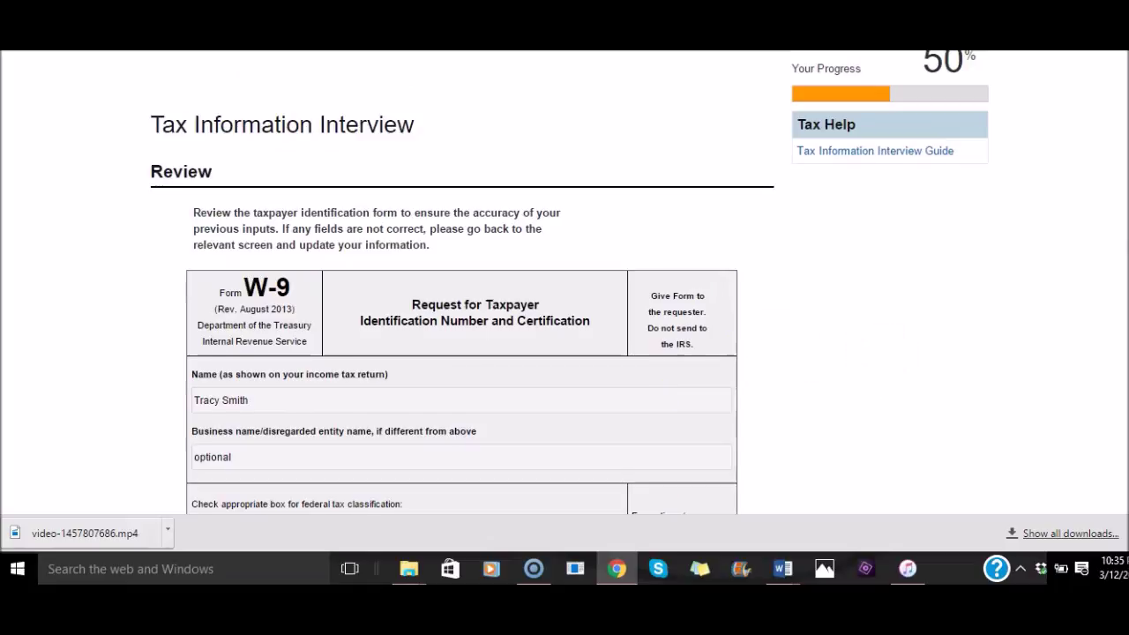
pyautogui.scroll(-2, 1097, 230)
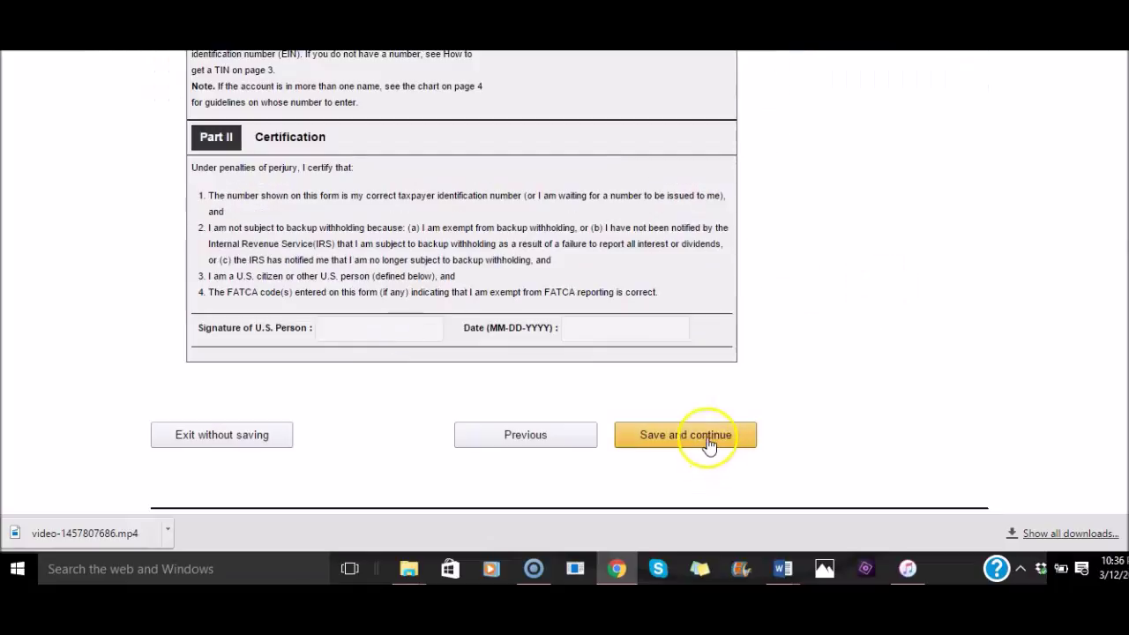
# Continue past the W-9 review and consent to electronic 1099 delivery and e-signature
pyautogui.click(711, 433)
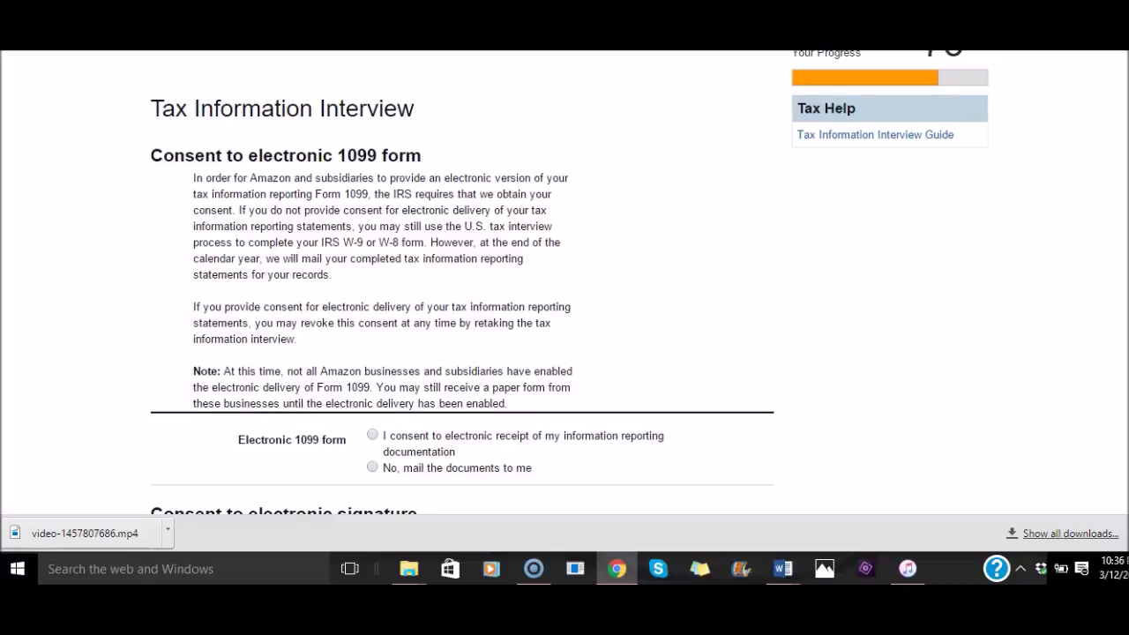
pyautogui.scroll(-2, 565, 282)
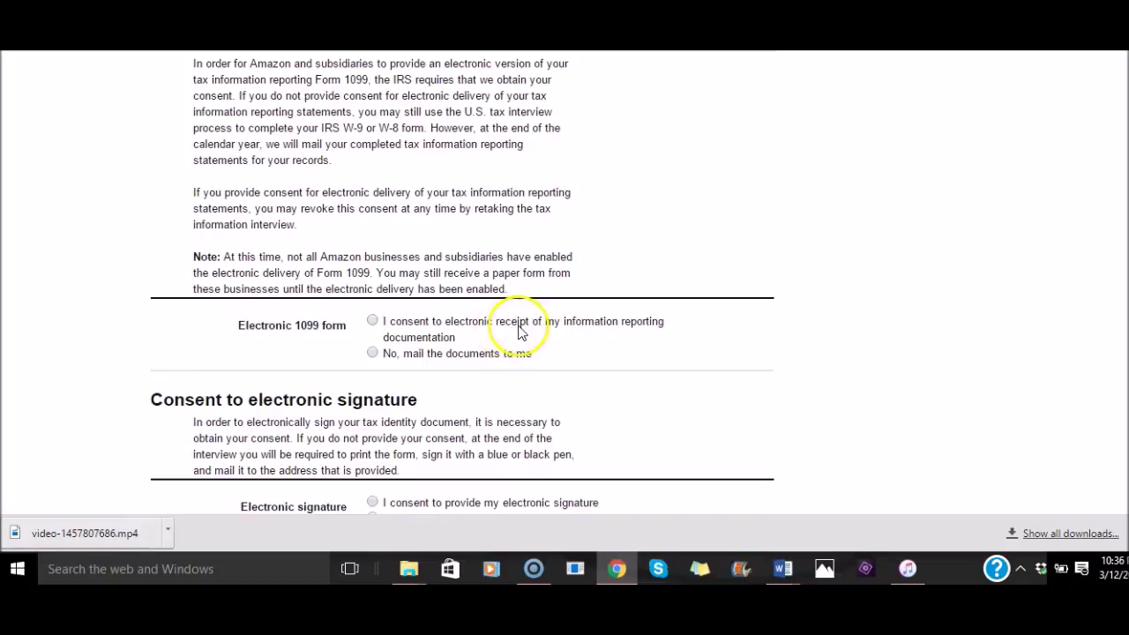
pyautogui.click(372, 322)
pyautogui.scroll(-3, 915, 264)
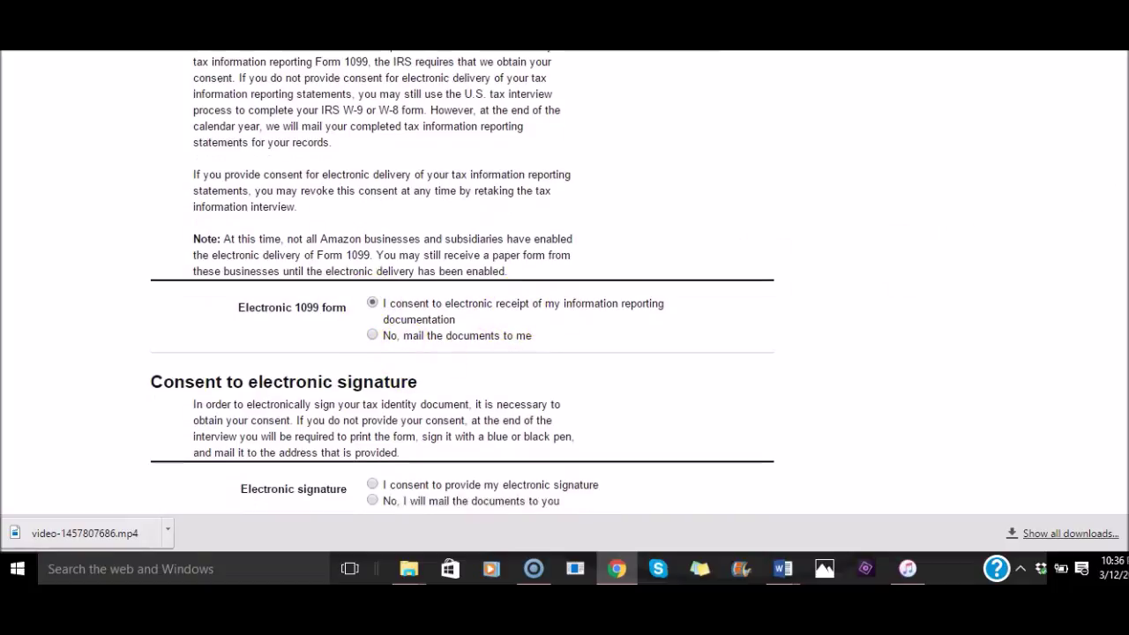
pyautogui.scroll(-1, 676, 335)
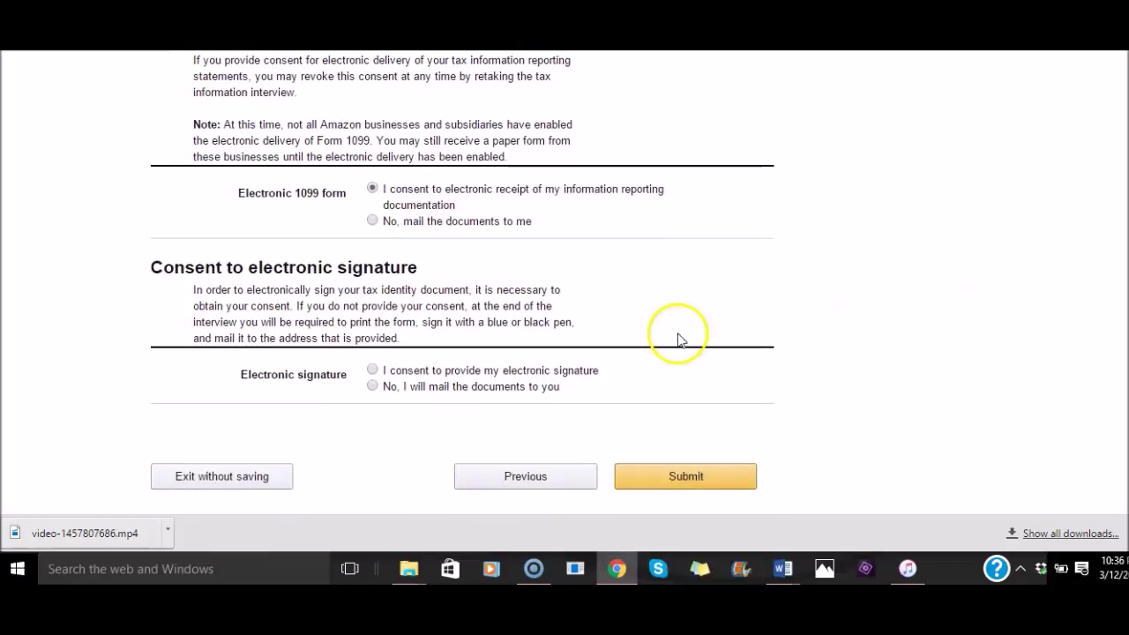
pyautogui.click(372, 370)
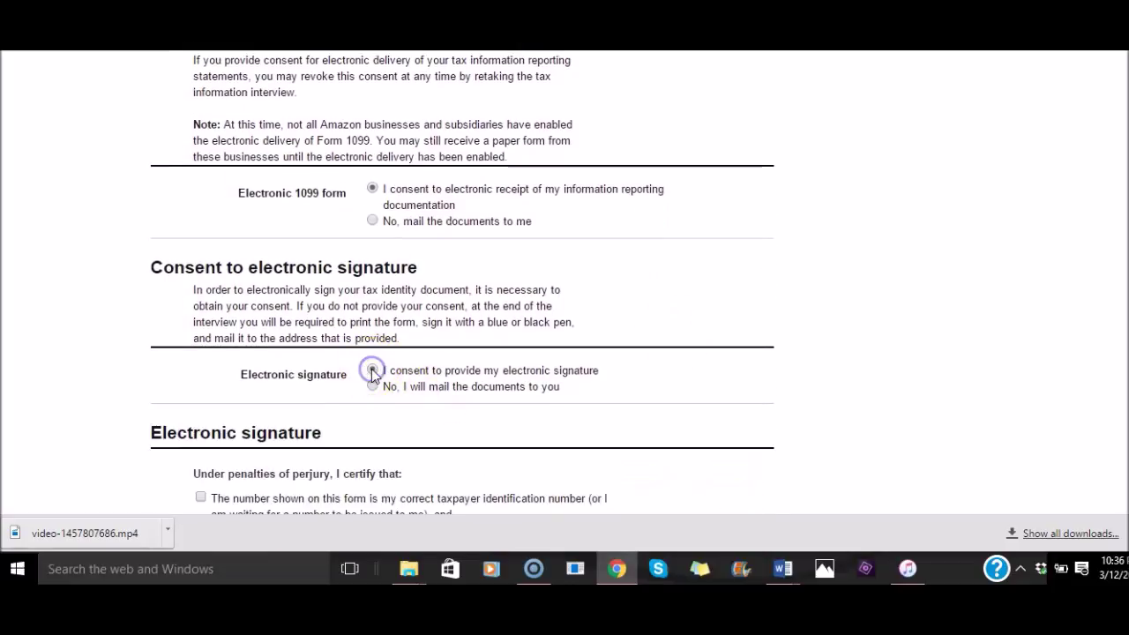
# Tick all four W-9 certifications: U.S. person, no backup withholding, correct TIN, FATCA
pyautogui.scroll(-7, 1108, 252)
pyautogui.click(201, 313)
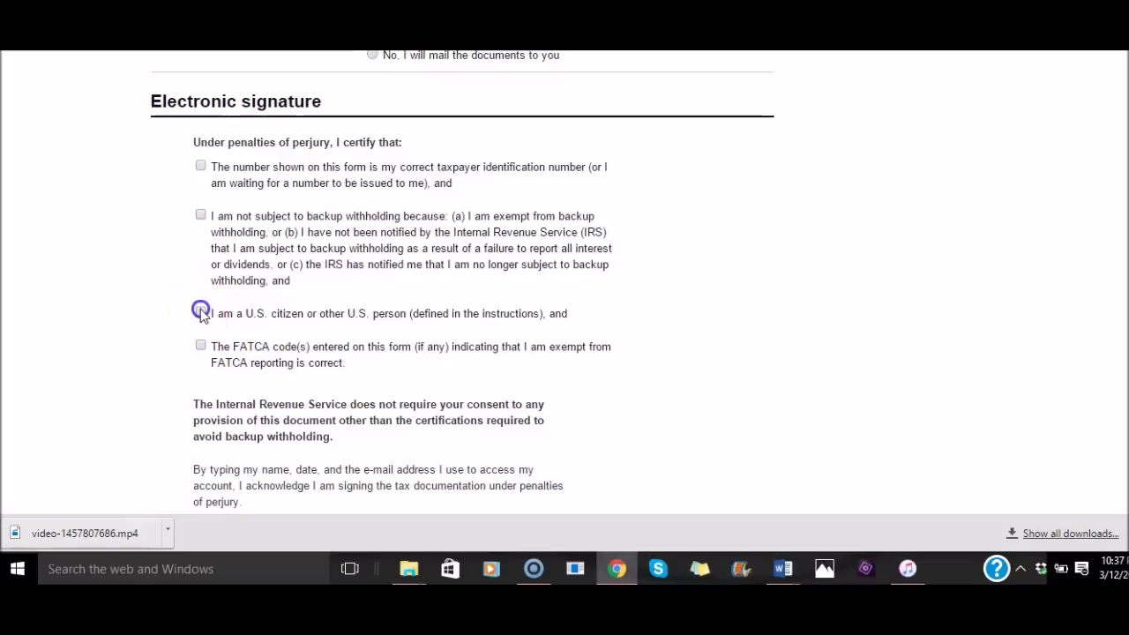
pyautogui.click(200, 217)
pyautogui.click(200, 167)
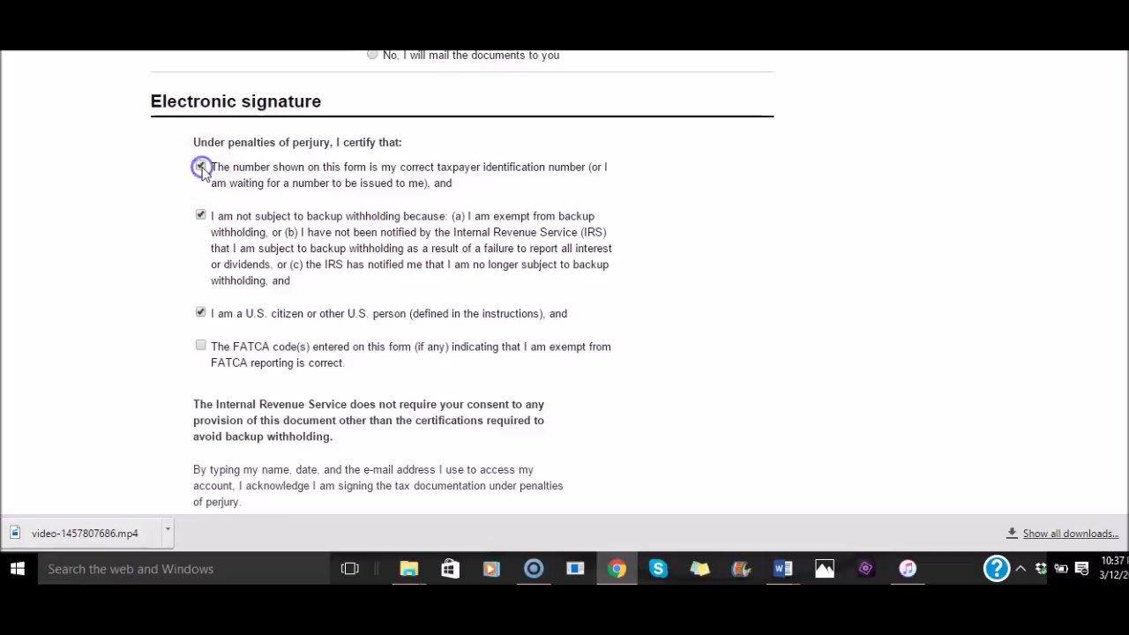
pyautogui.click(201, 345)
pyautogui.scroll(-2, 200, 344)
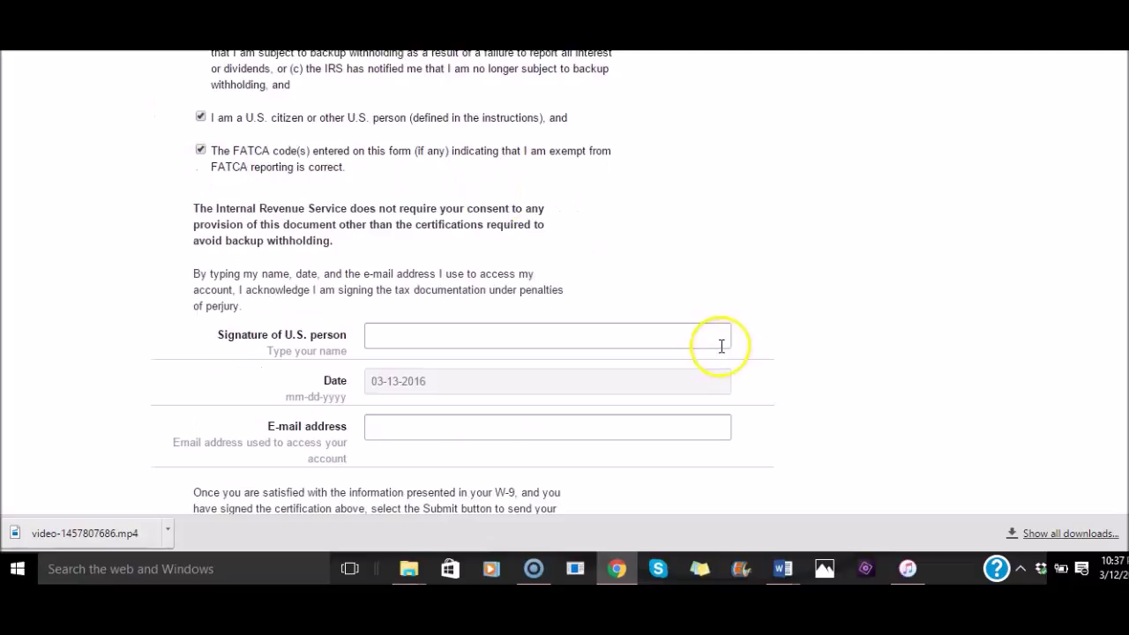
# Sign with the signer's name and account e-mail address, then submit the W-9
pyautogui.click(650, 336)
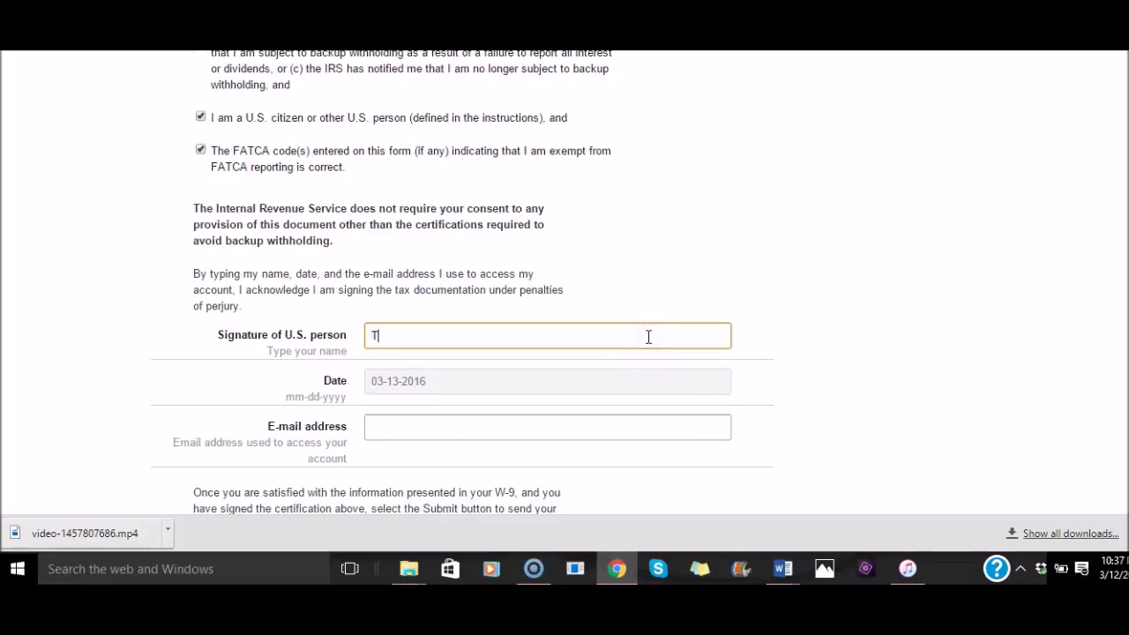
pyautogui.click(556, 430)
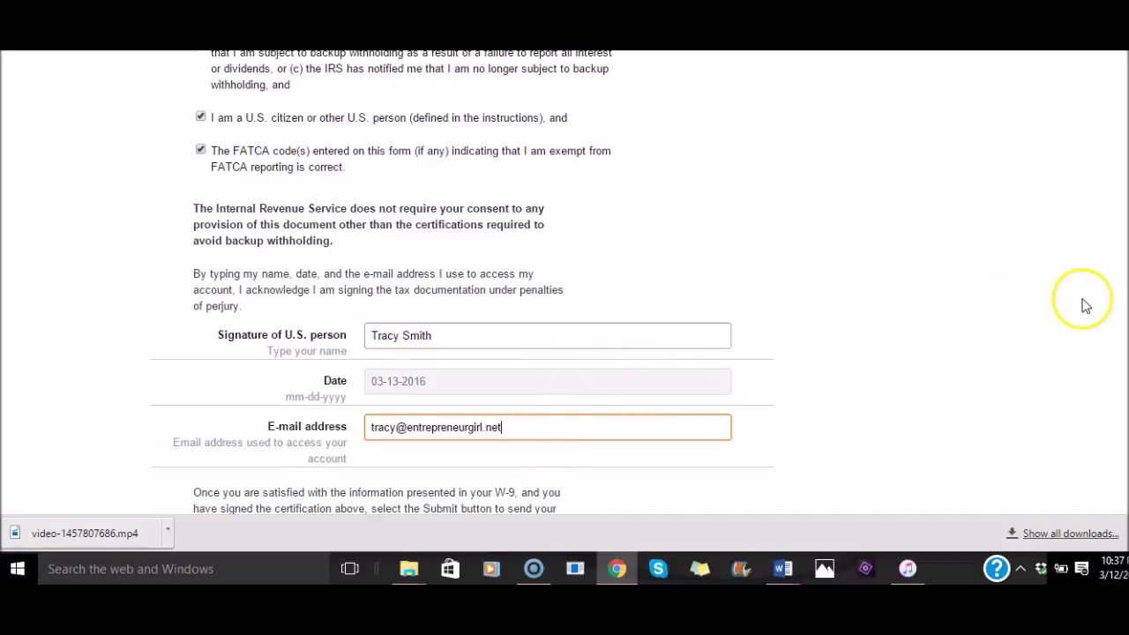
pyautogui.scroll(-2, 725, 454)
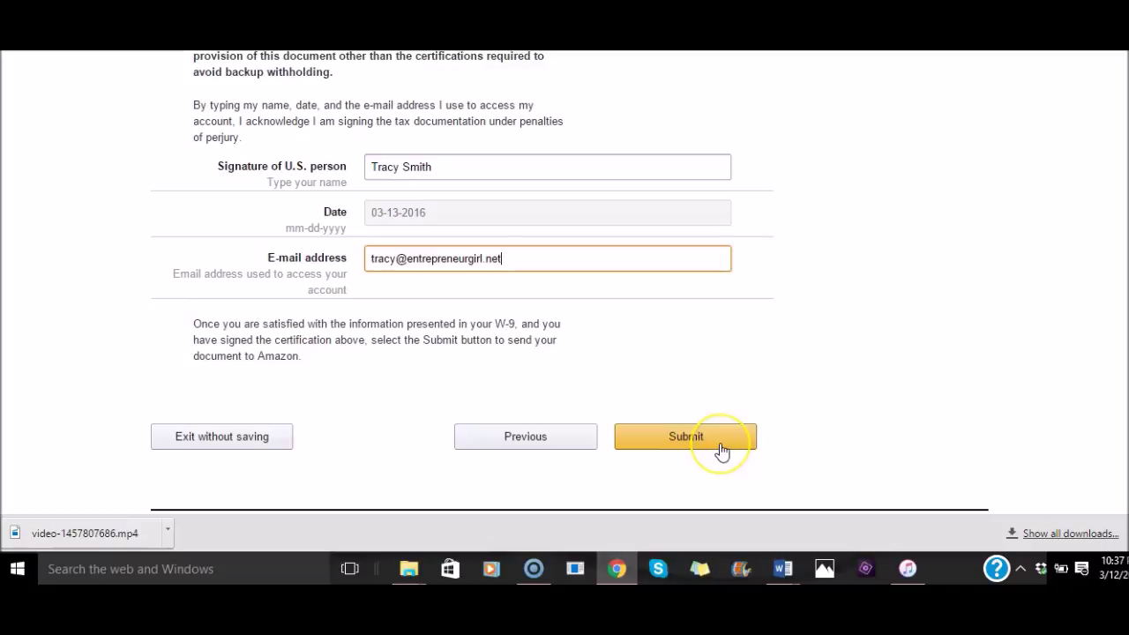
pyautogui.click(721, 449)
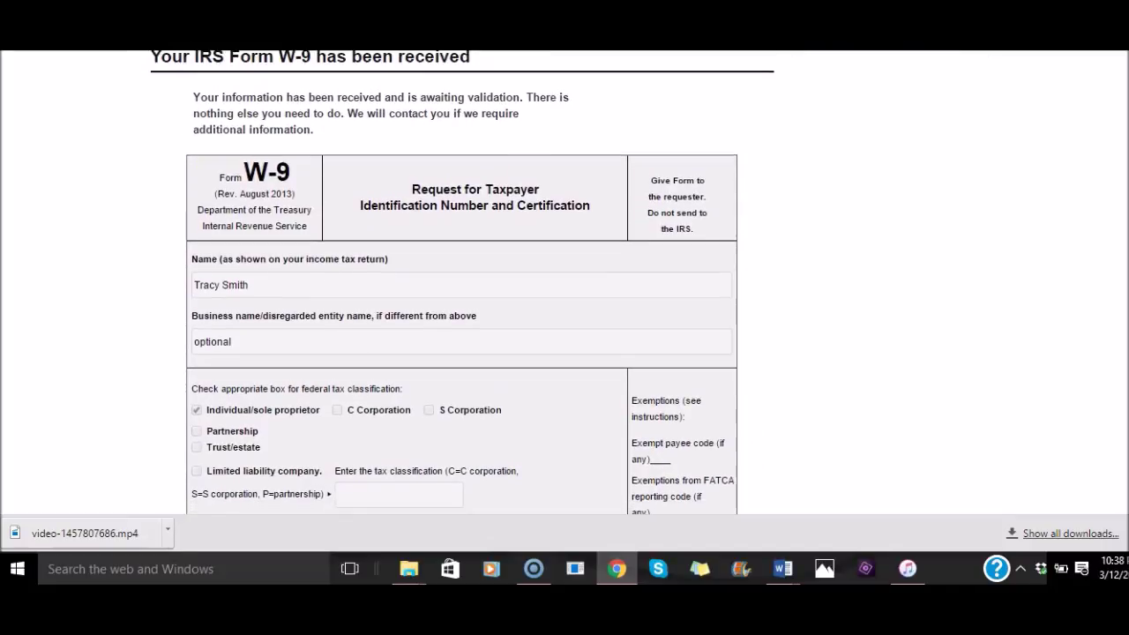
# Exit the tax interview and save the card and billing details for Charge Method
pyautogui.scroll(-5, 650, 401)
pyautogui.click(650, 402)
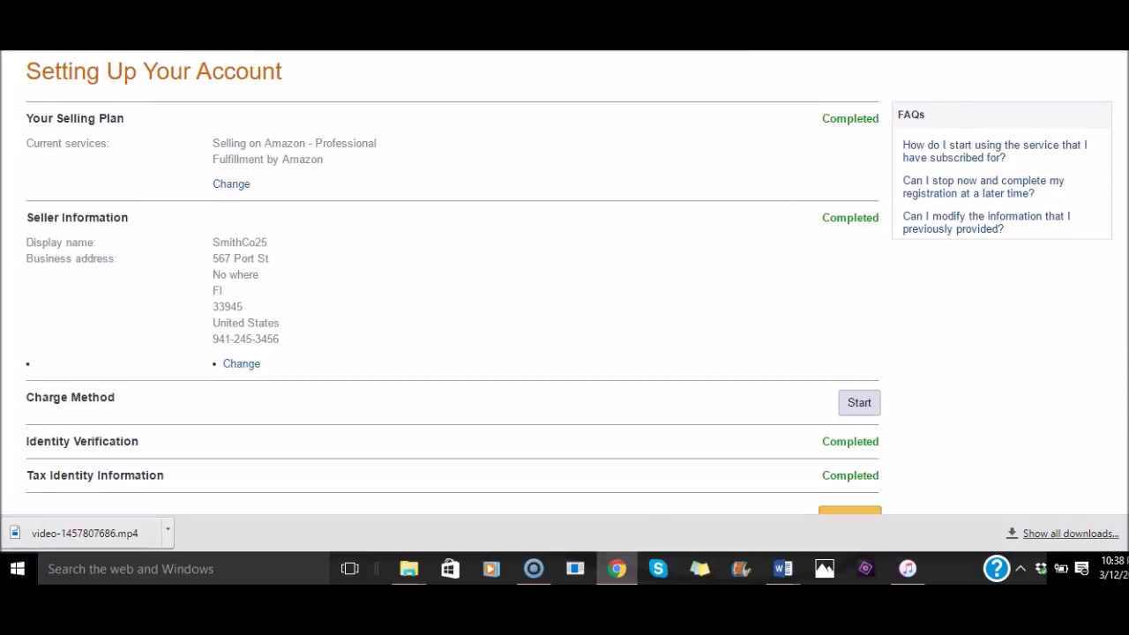
pyautogui.scroll(-2, 567, 244)
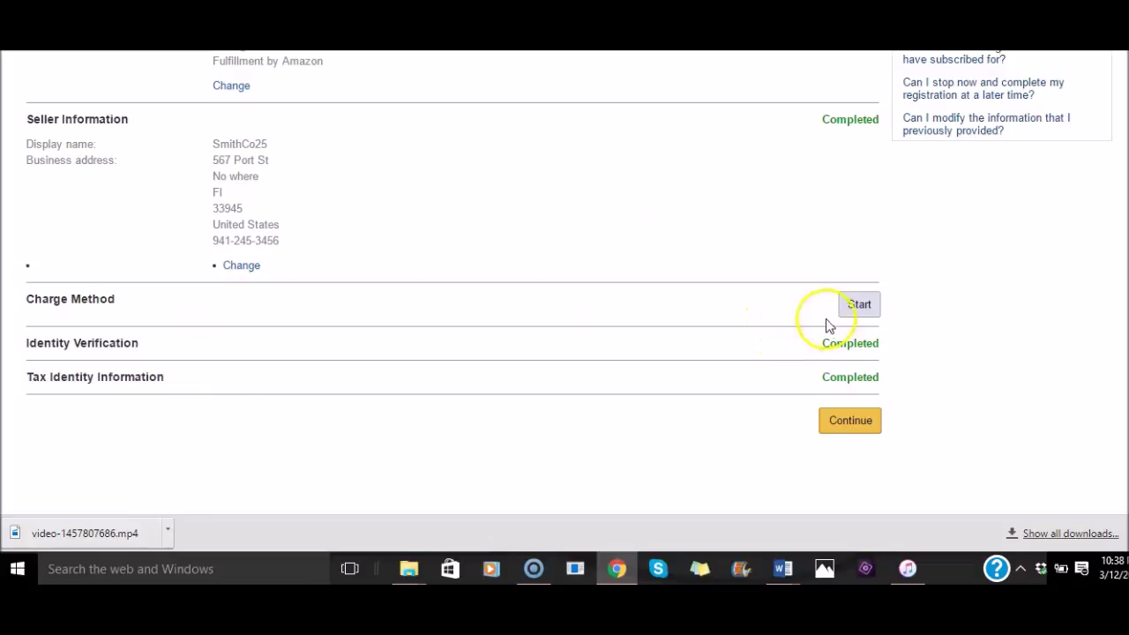
pyautogui.click(857, 310)
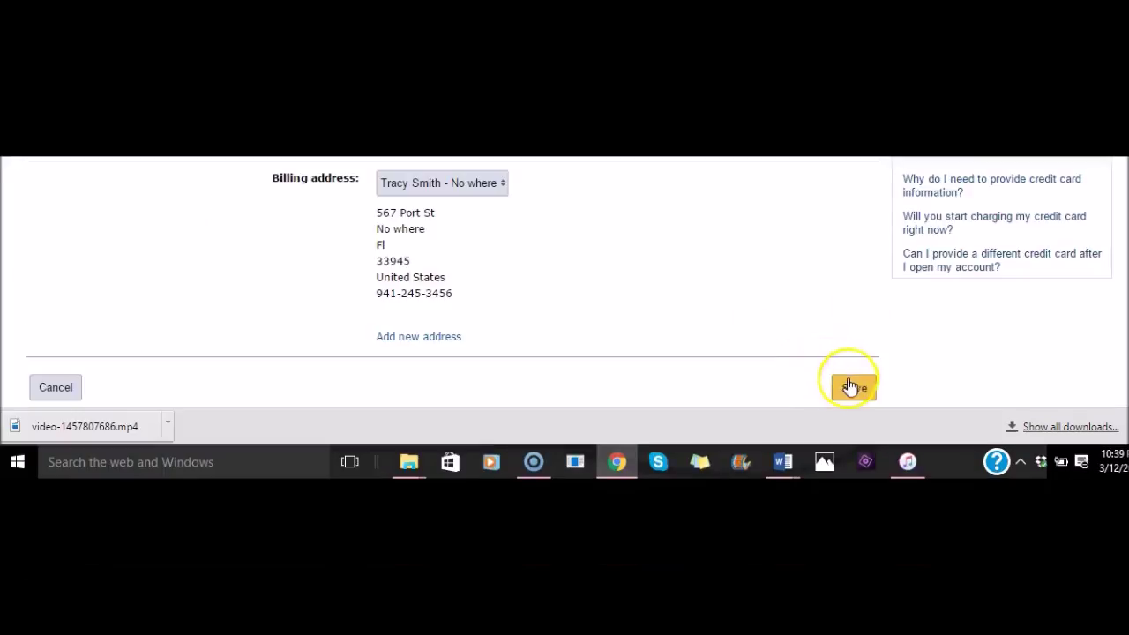
pyautogui.click(852, 495)
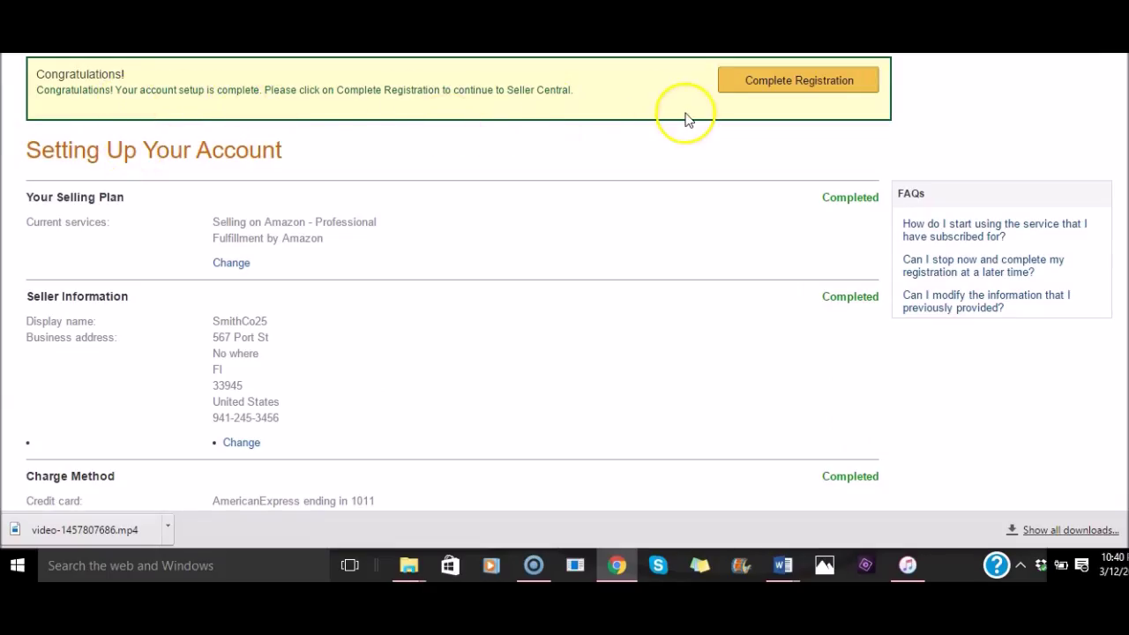
# Finish seller registration from the Congratulations banner, with every setup section marked Completed
pyautogui.click(760, 89)
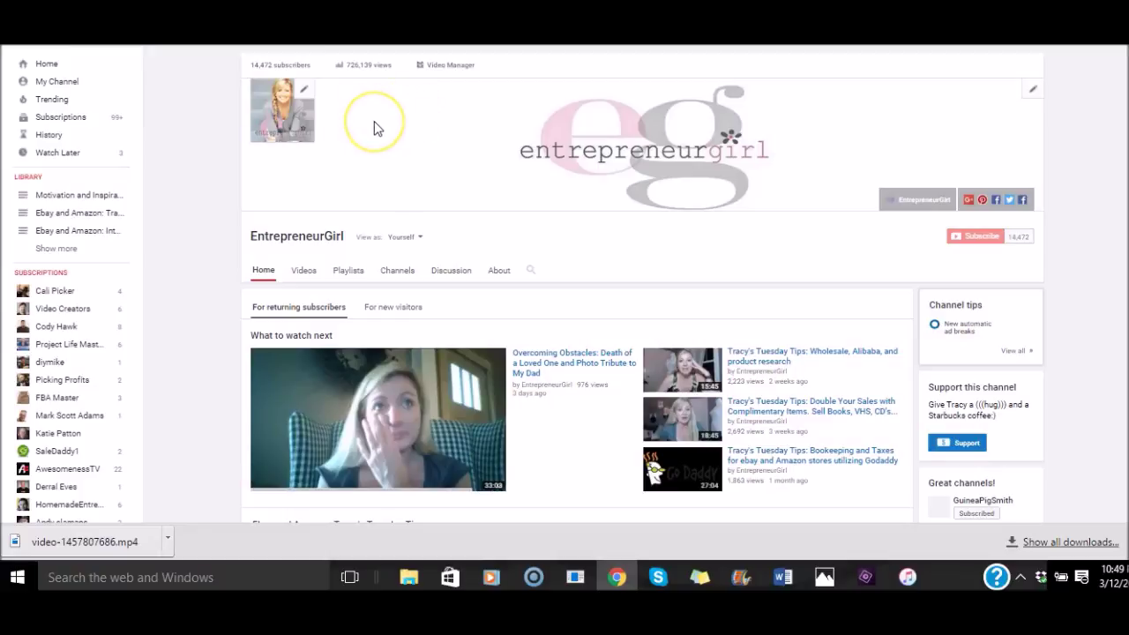
pyautogui.click(341, 277)
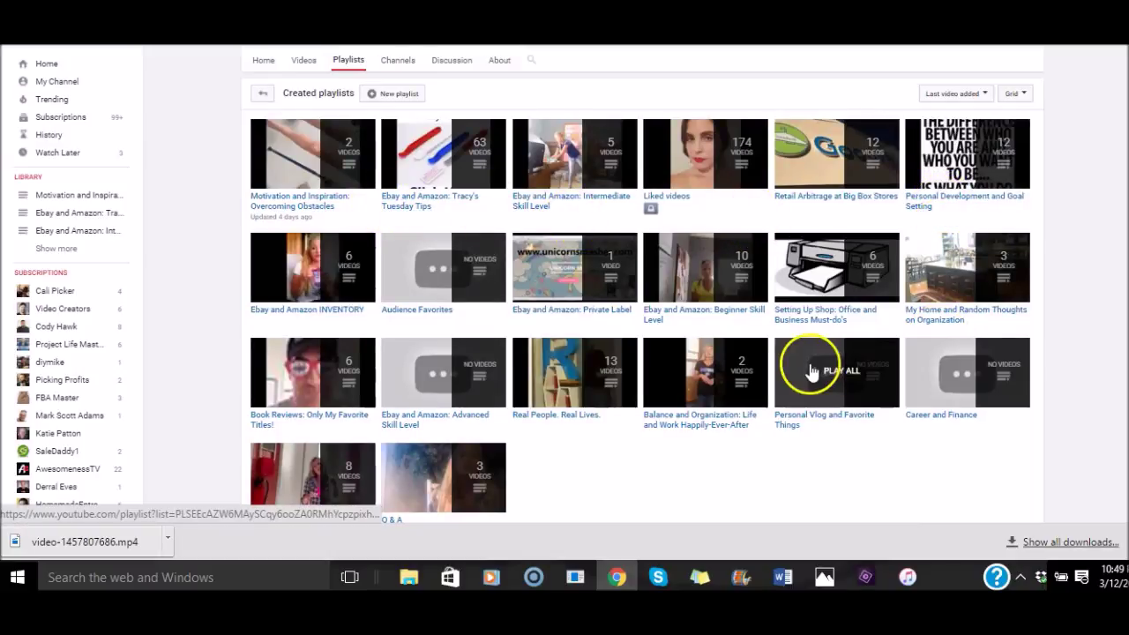
pyautogui.click(267, 63)
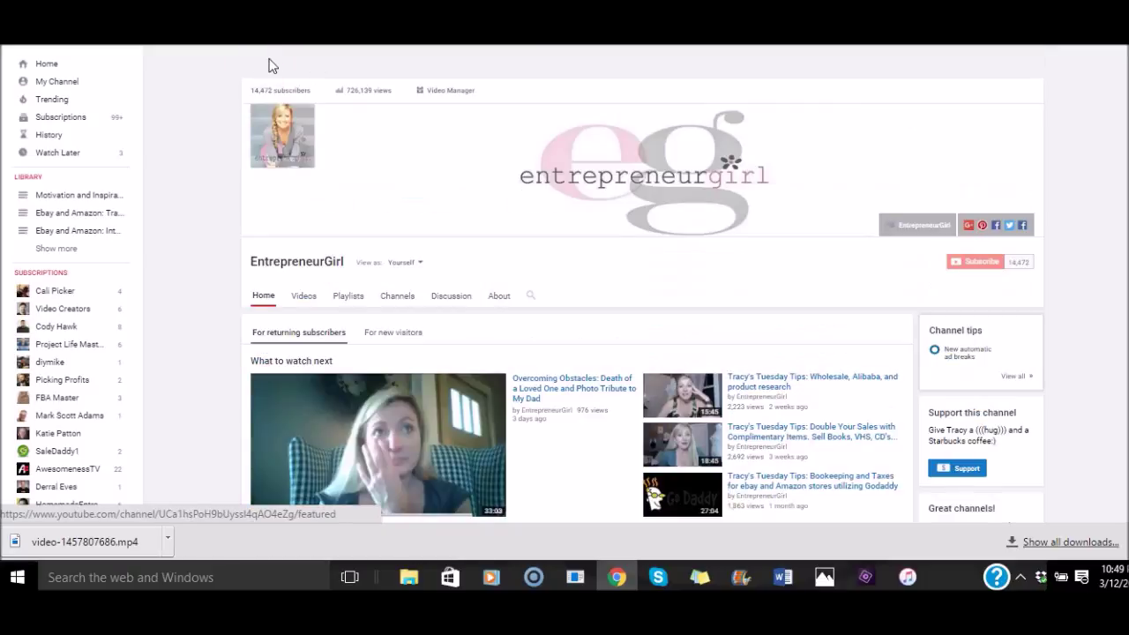
pyautogui.click(915, 196)
pyautogui.scroll(-5, 576, 300)
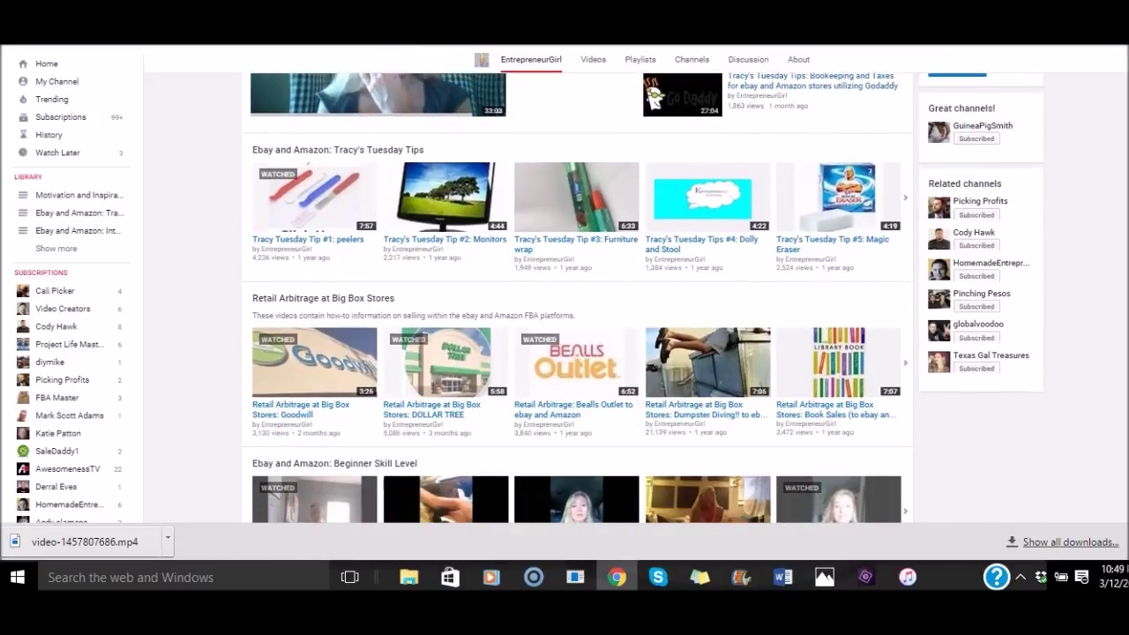
pyautogui.scroll(-2, 577, 300)
pyautogui.scroll(-3, 577, 300)
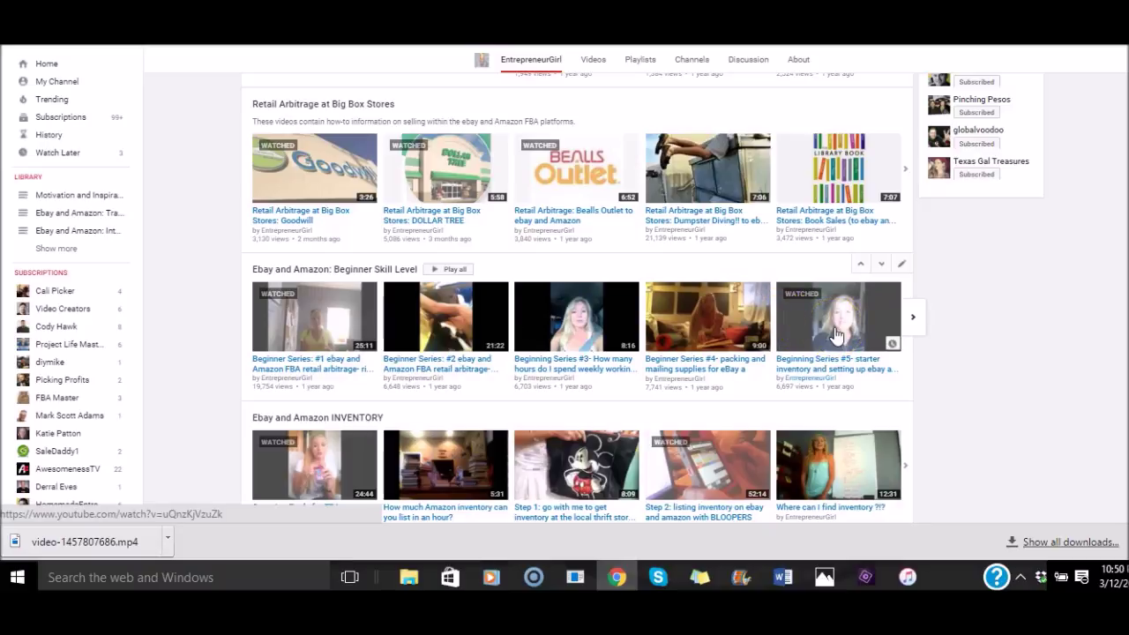
# Open the 'Ebay and Amazon: Beginner Skill Level' playlist page and browse its ten videos
pyautogui.click(388, 269)
pyautogui.click(444, 217)
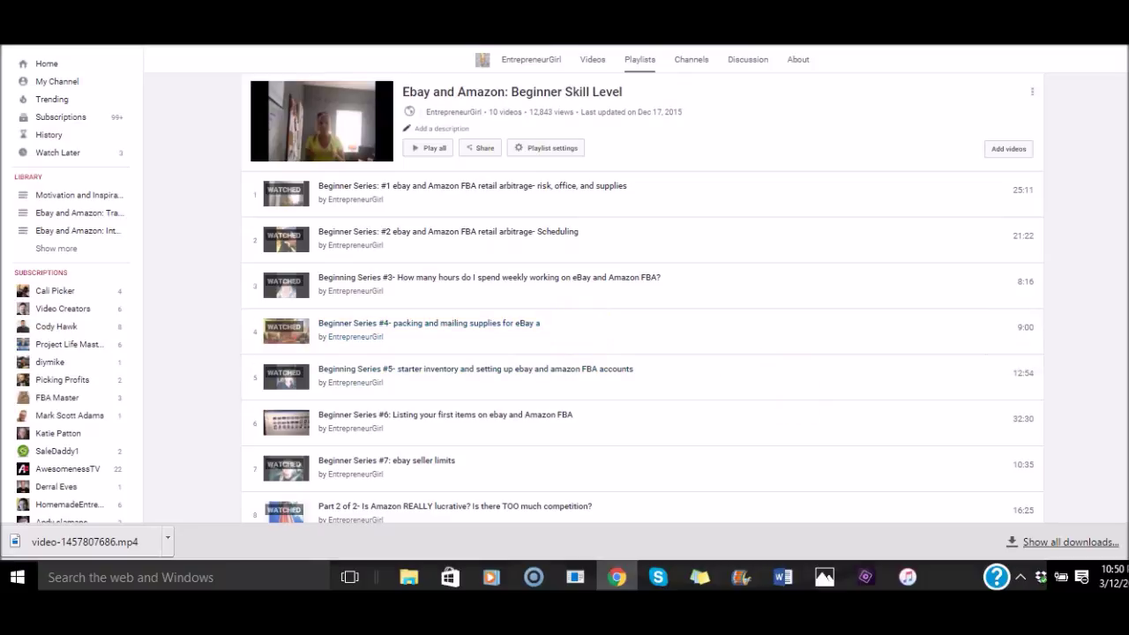
pyautogui.scroll(-5, 642, 298)
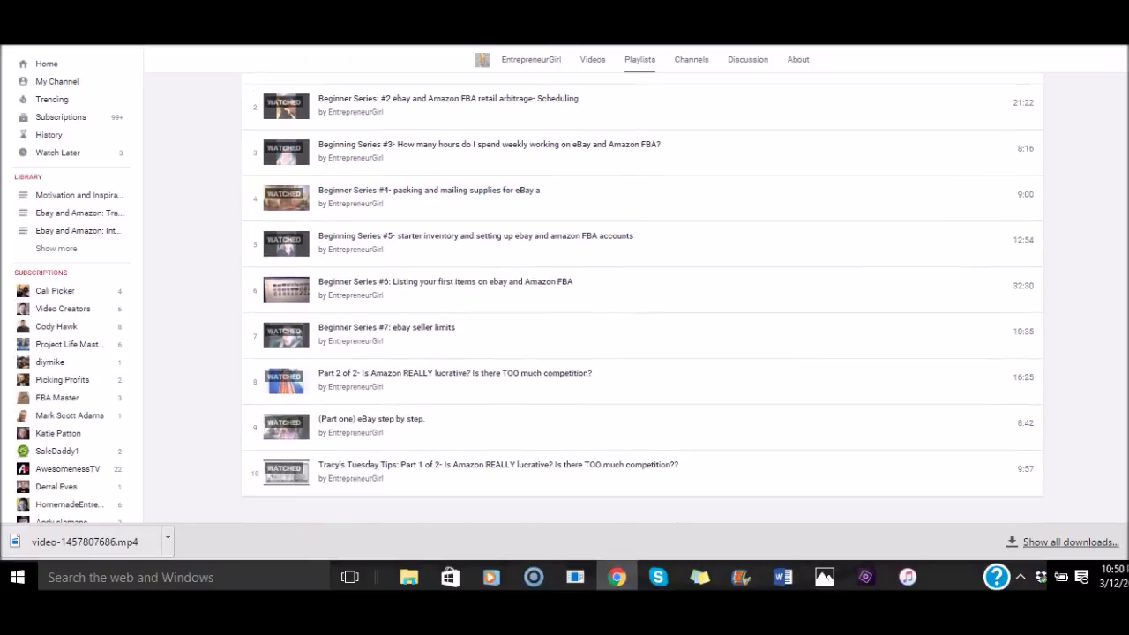